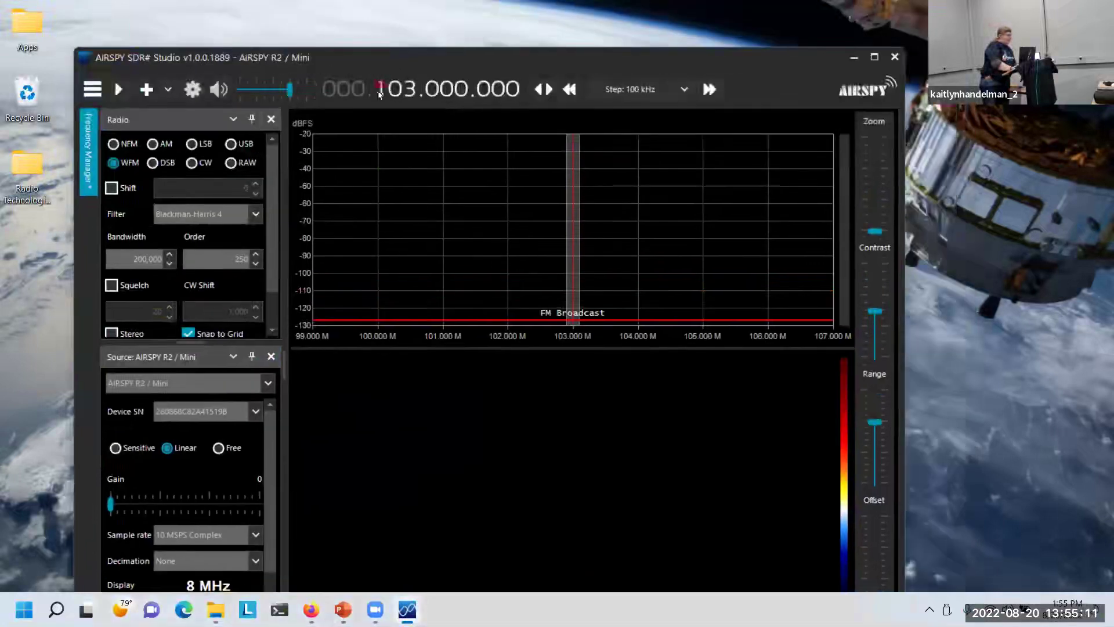
Tune the receiver to 433.000.000 Hz in the 70cm Ham Band.
{"action": "left_click", "coordinate": [383, 87]}
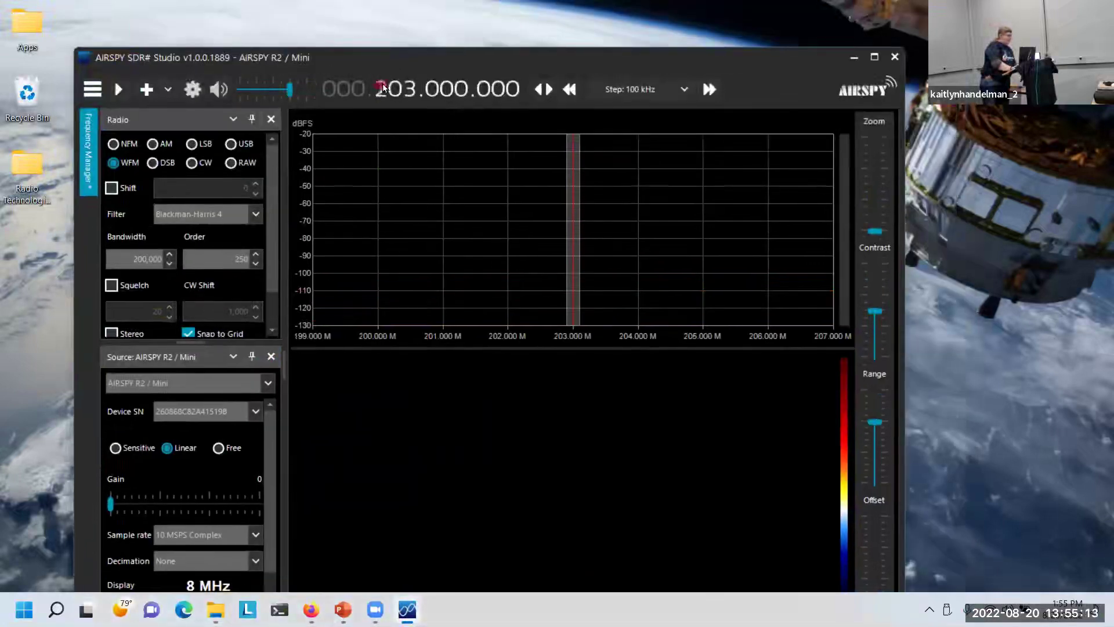
{"action": "left_click", "coordinate": [379, 87]}
{"action": "left_click", "coordinate": [381, 87]}
{"action": "left_click", "coordinate": [393, 90]}
{"action": "left_click", "coordinate": [393, 89]}
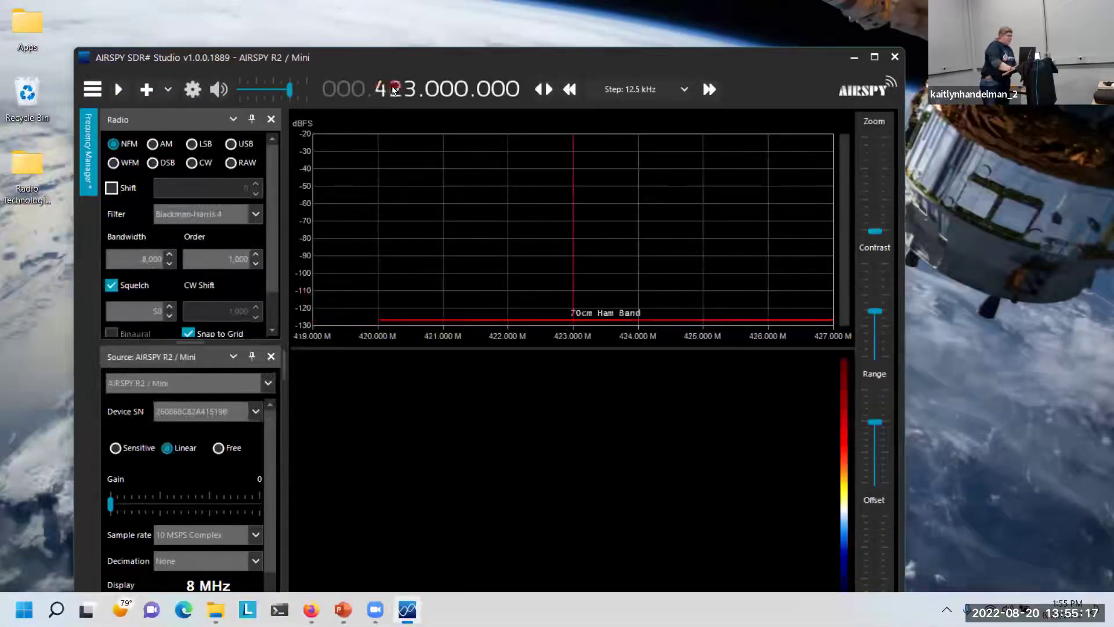
{"action": "left_click", "coordinate": [394, 90]}
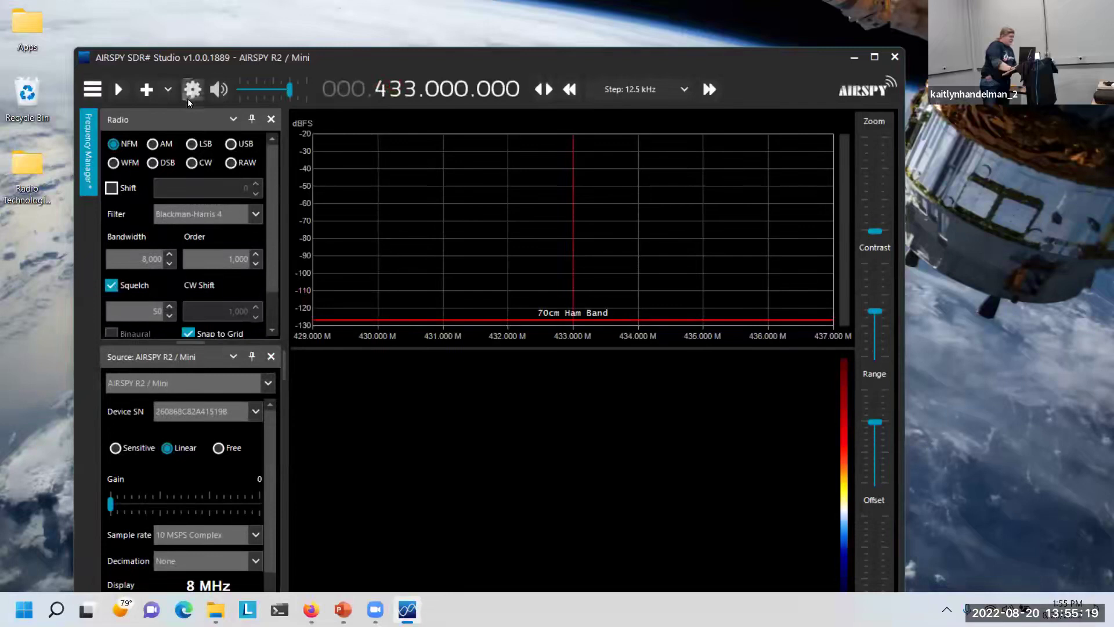
Lower the audio volume to its minimum and start receiving with AIRSPY R2 / Mini as the source.
{"action": "mouse_move", "coordinate": [281, 100]}
{"action": "left_click_drag", "start_coordinate": [289, 89], "coordinate": [278, 89]}
{"action": "left_click", "coordinate": [236, 91]}
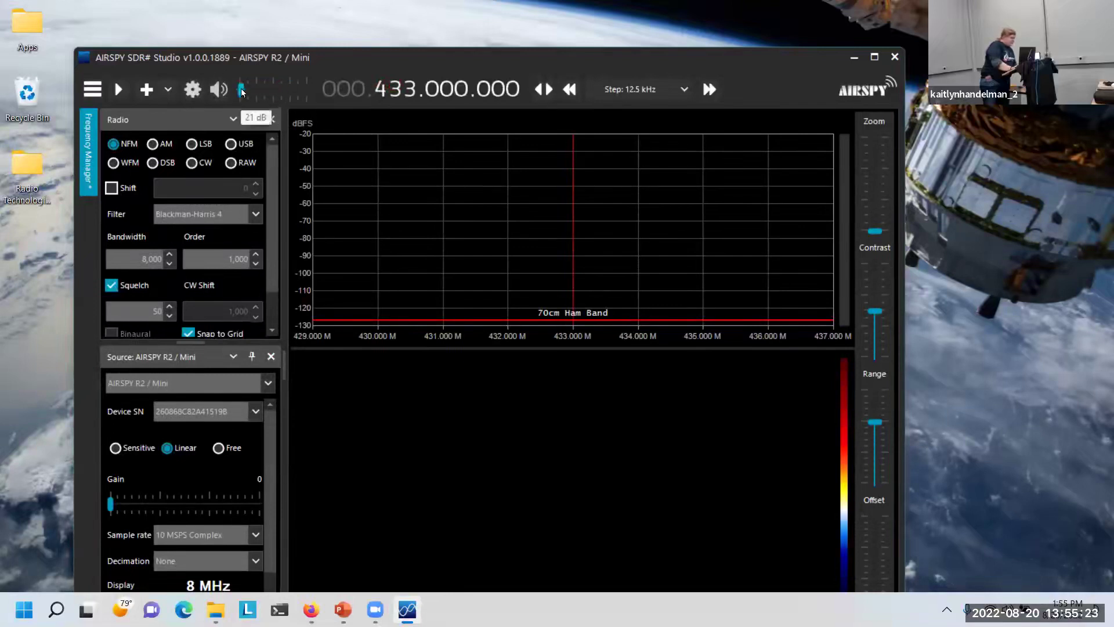
{"action": "left_click", "coordinate": [228, 384]}
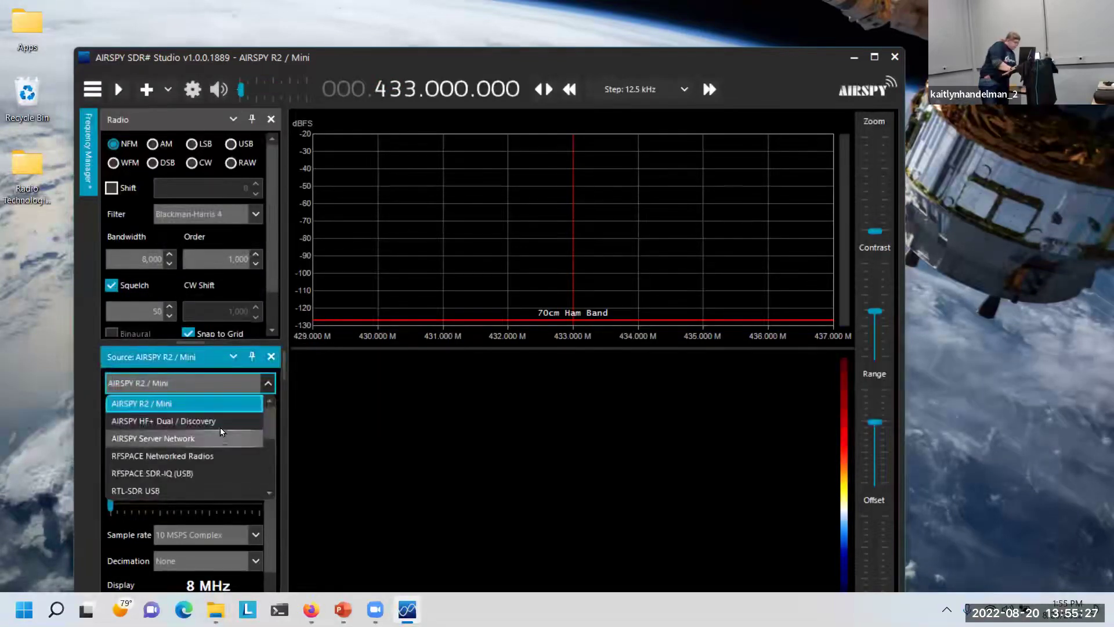
{"action": "left_click", "coordinate": [225, 403]}
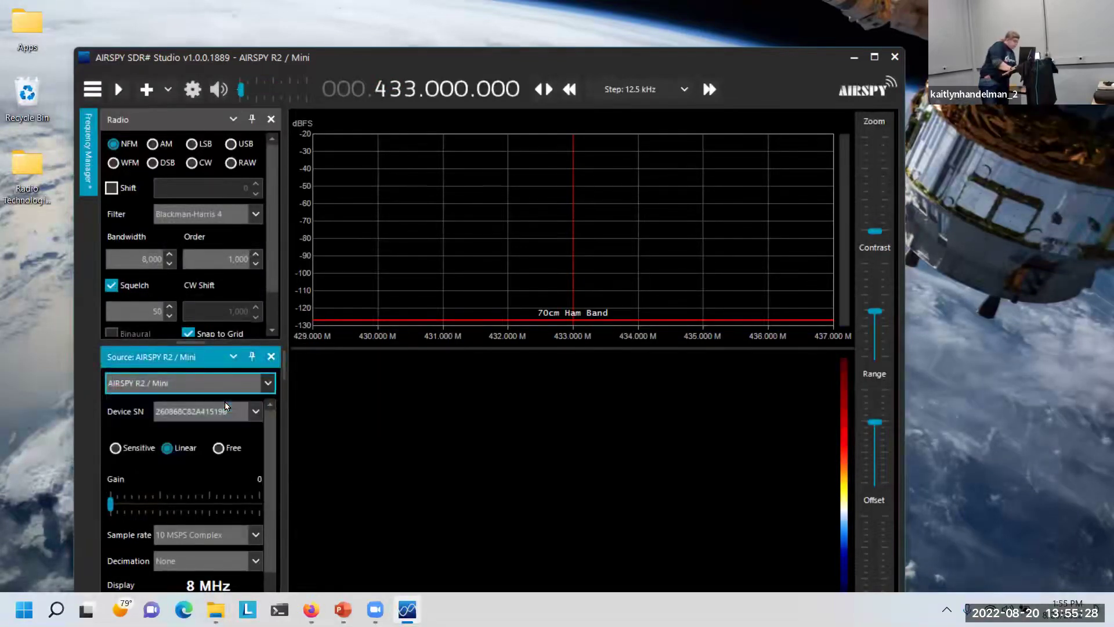
{"action": "left_click", "coordinate": [118, 90]}
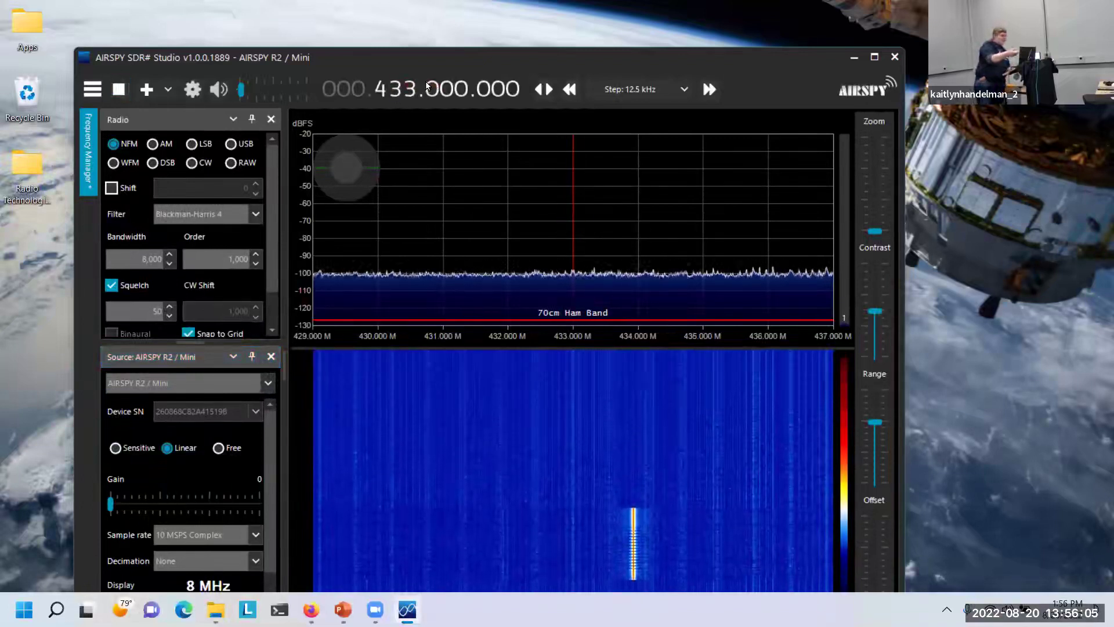
Tune the running receiver to 433.920.000 Hz, onto the transmitted signal in the spectrum.
{"action": "scroll", "coordinate": [431, 87], "scroll_direction": "up", "scroll_amount": 7}
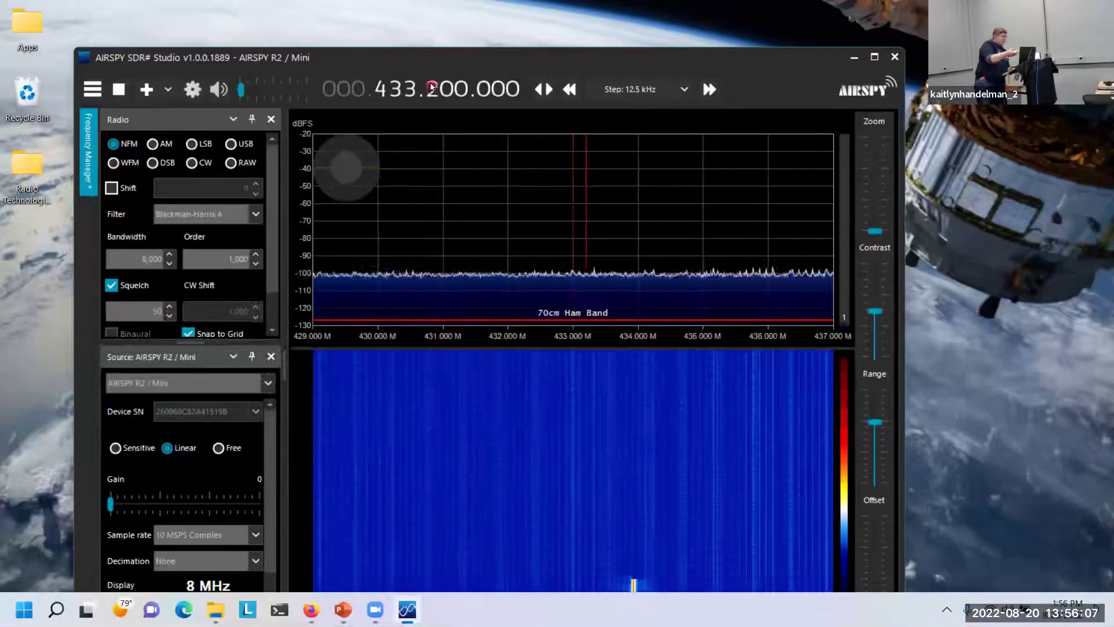
{"action": "scroll", "coordinate": [431, 88], "scroll_direction": "up", "scroll_amount": 2}
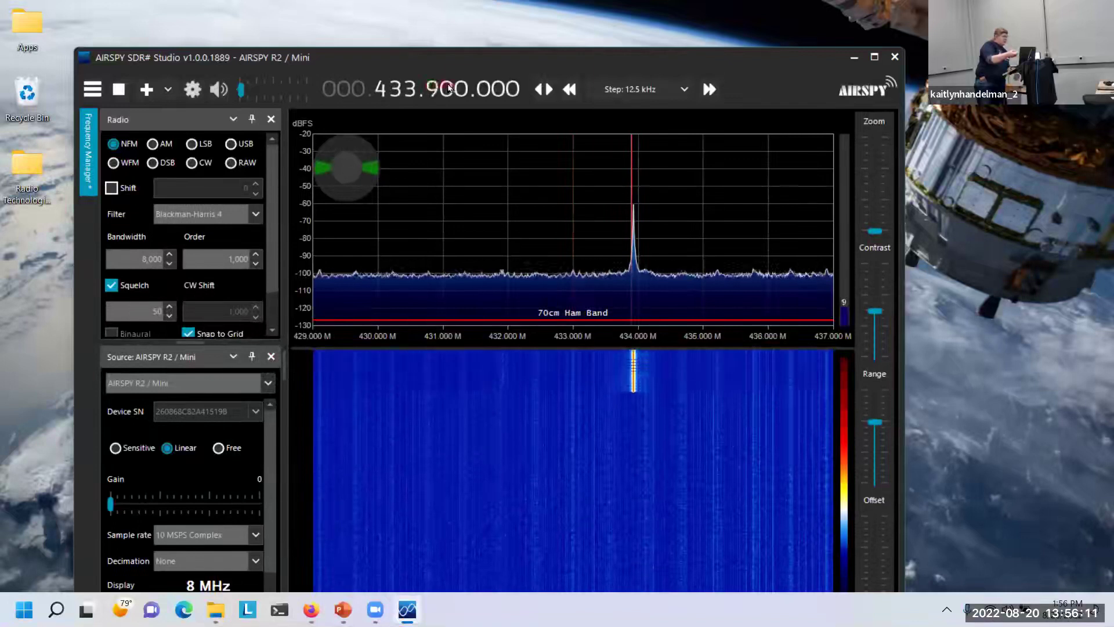
{"action": "scroll", "coordinate": [445, 87], "scroll_direction": "up", "scroll_amount": 1}
{"action": "scroll", "coordinate": [446, 87], "scroll_direction": "up", "scroll_amount": 1}
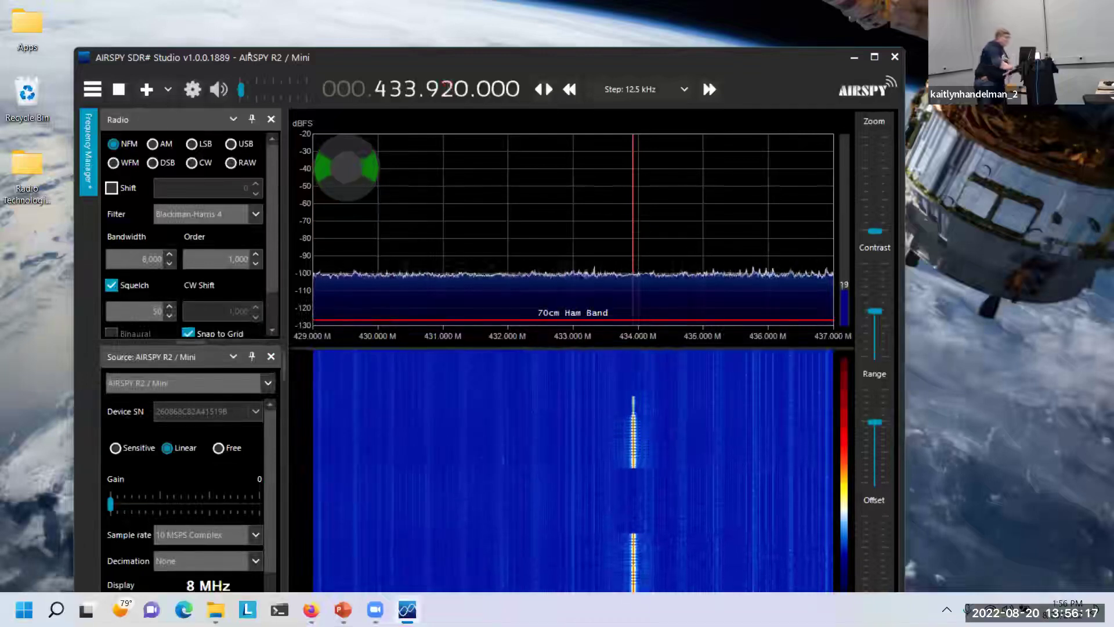
Switch the demodulation mode to AM and raise the audio volume to its maximum, checking the system volume too.
{"action": "left_click", "coordinate": [165, 147]}
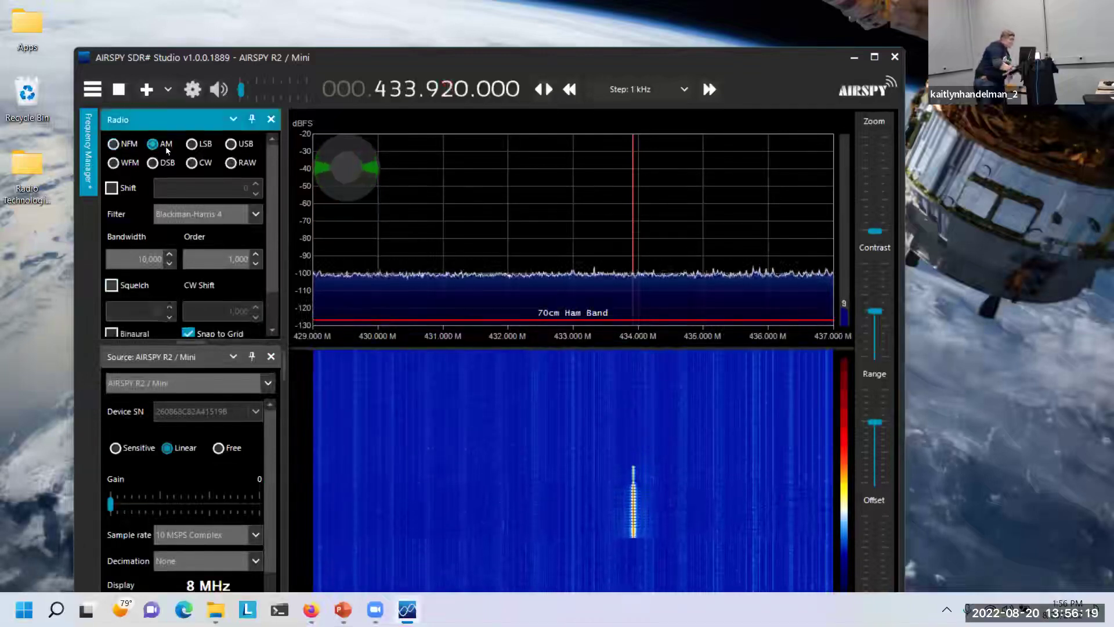
{"action": "mouse_move", "coordinate": [256, 90]}
{"action": "left_click_drag", "start_coordinate": [255, 90], "coordinate": [325, 86]}
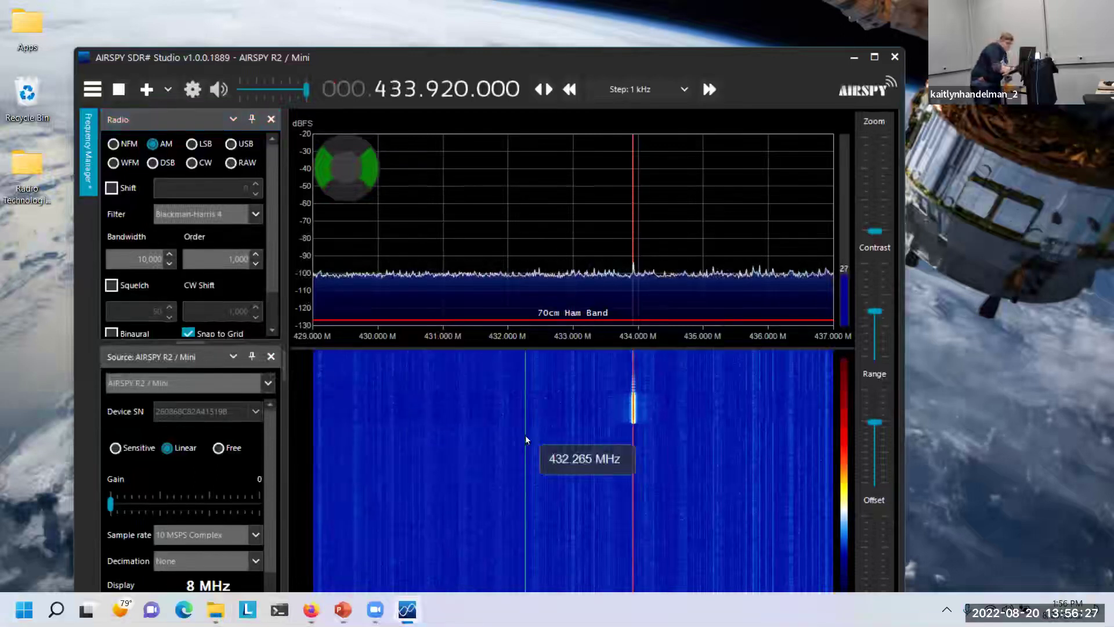
{"action": "key", "text": "super+a"}
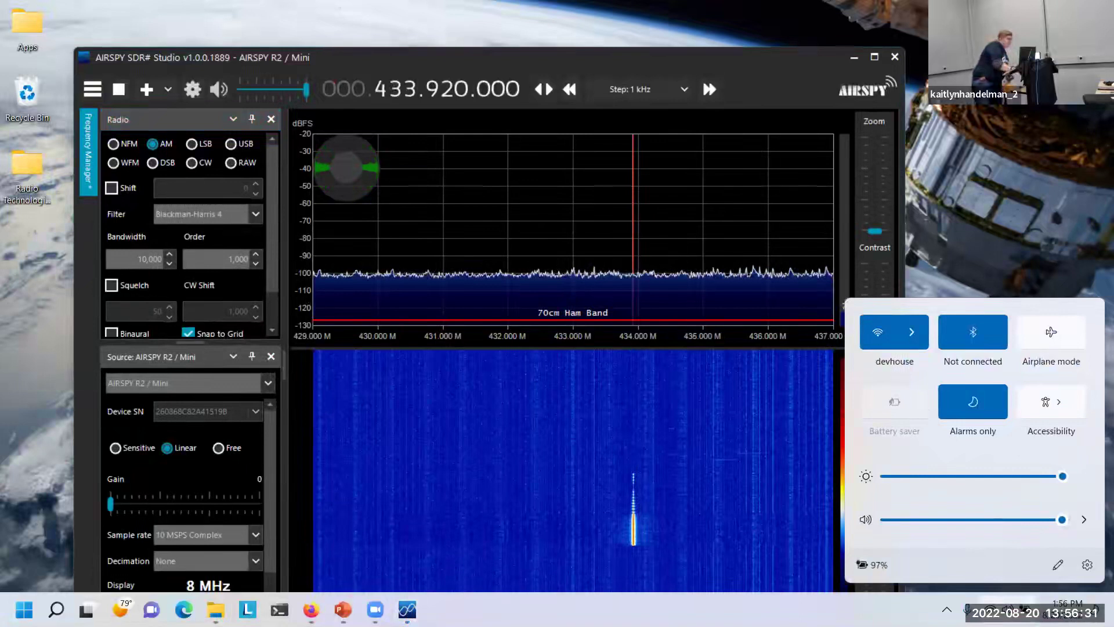
{"action": "left_click", "coordinate": [410, 68]}
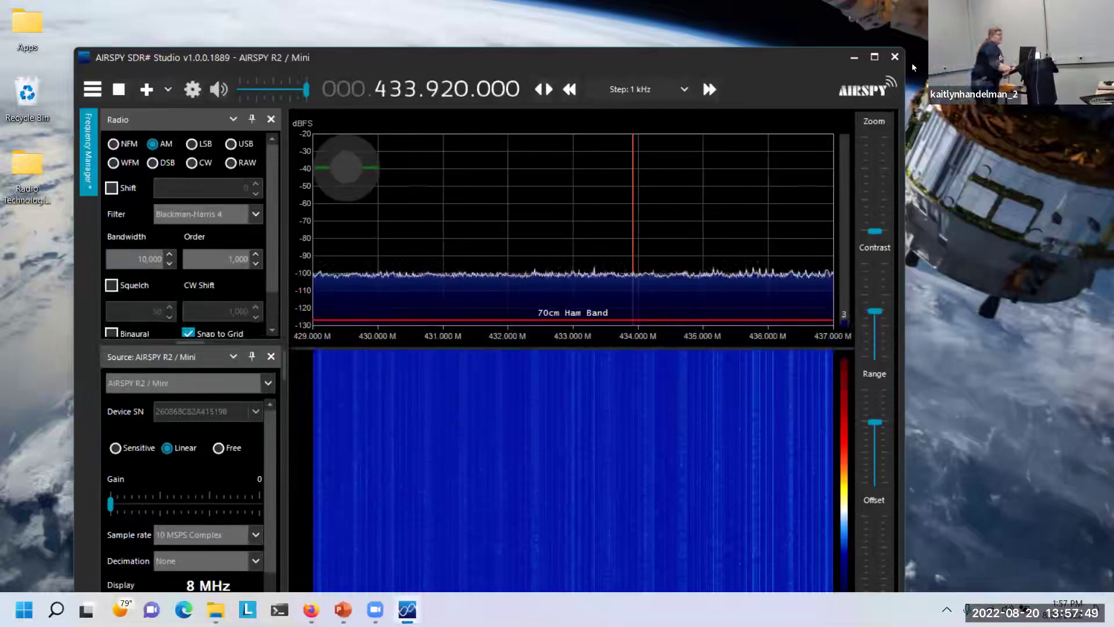
Close the SDR# receiver and launch Universal Radio Hacker.
{"action": "left_click", "coordinate": [895, 58]}
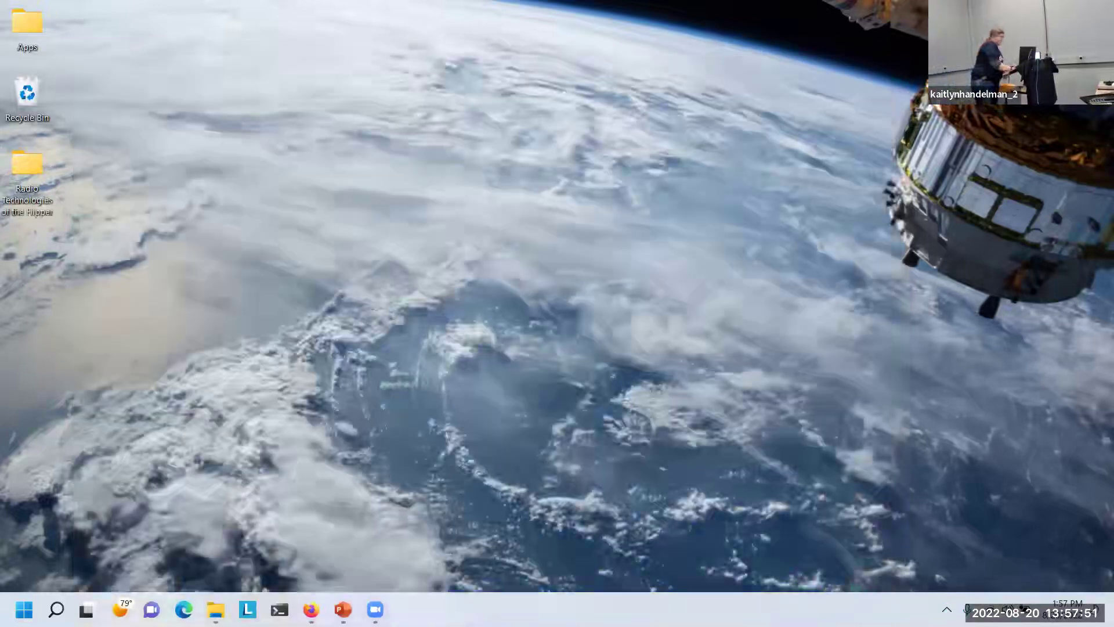
{"action": "key", "text": "super"}
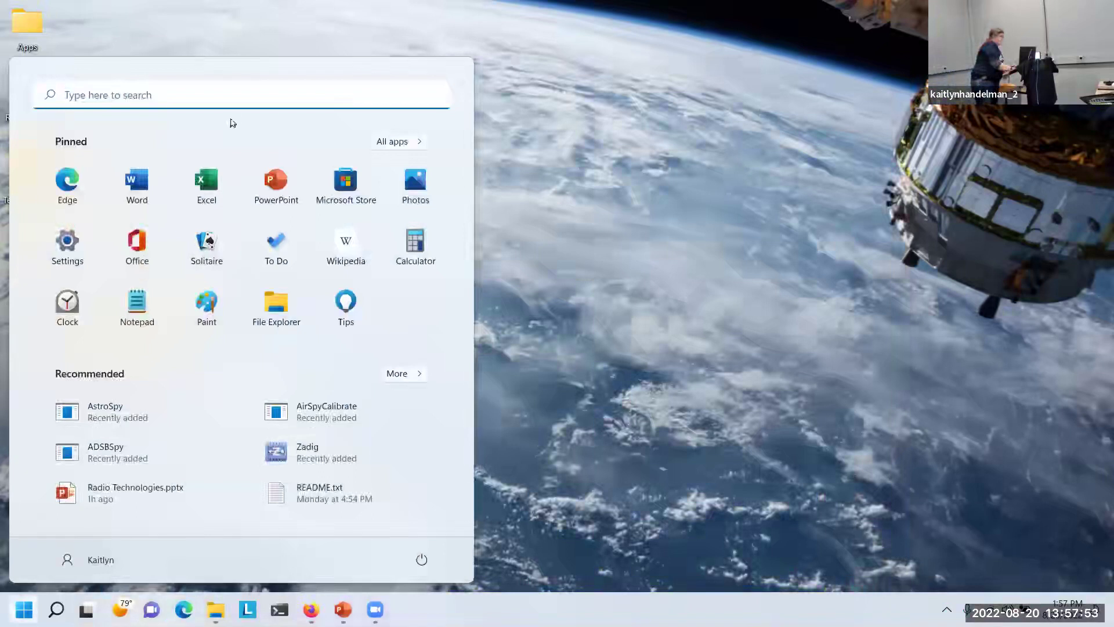
{"action": "left_click", "coordinate": [241, 104]}
{"action": "type", "text": "univ"}
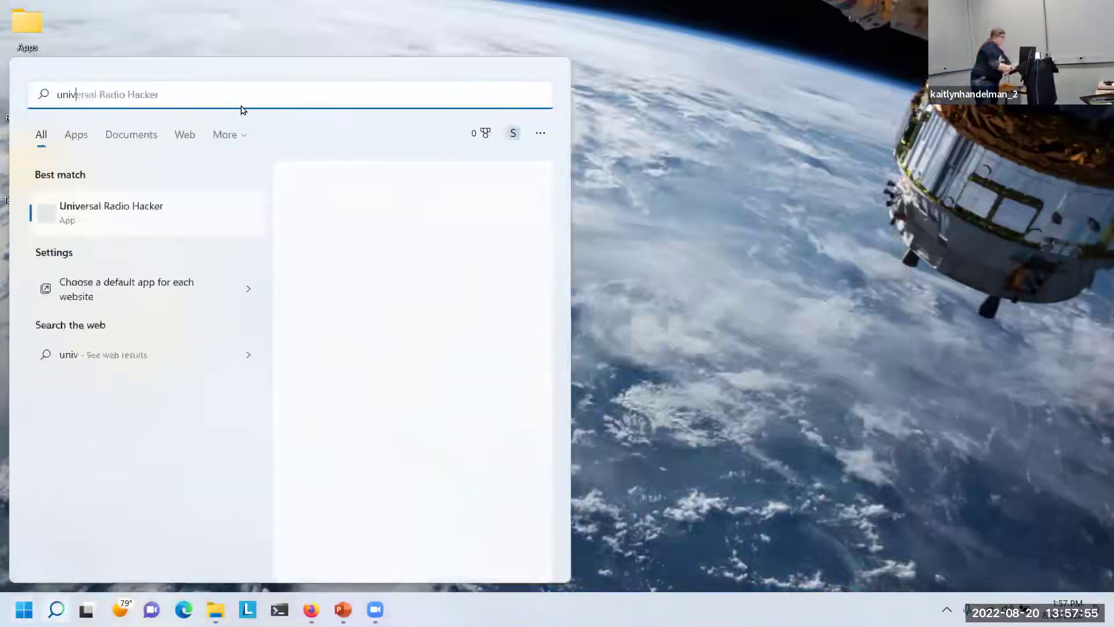
{"action": "key", "text": "Return"}
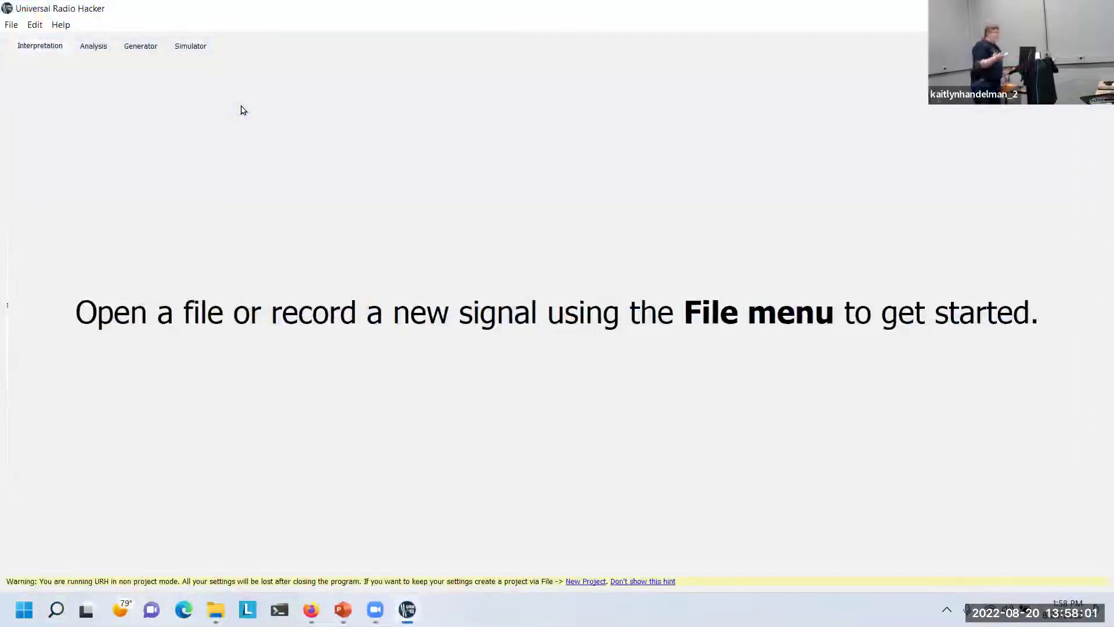
Open a new signal recording and set its device to AirSpy R2.
{"action": "left_click", "coordinate": [10, 25]}
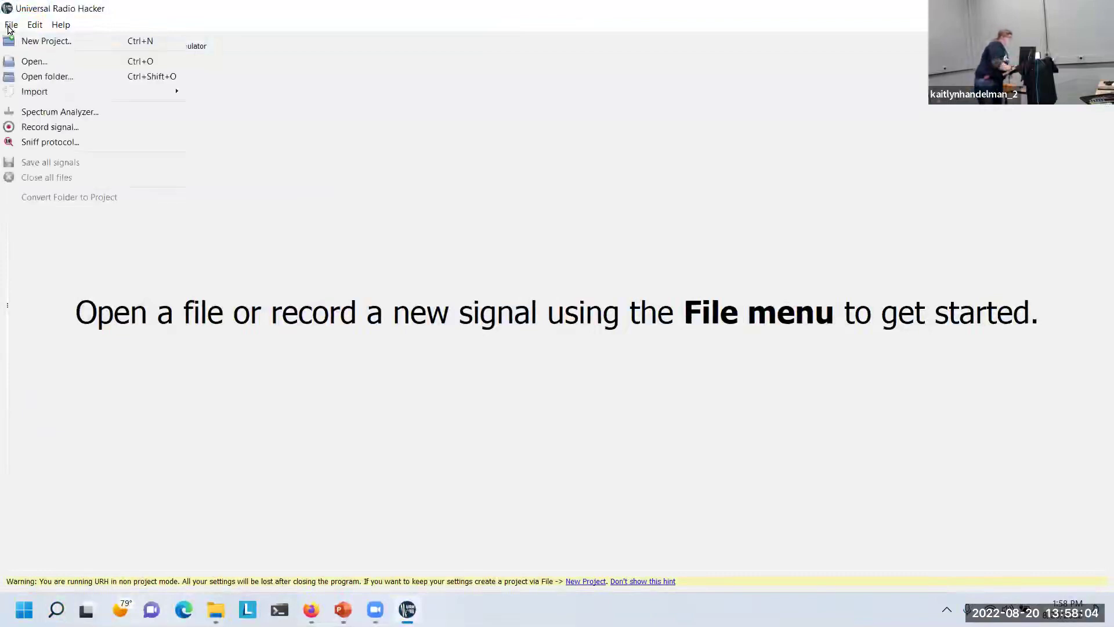
{"action": "left_click", "coordinate": [44, 126]}
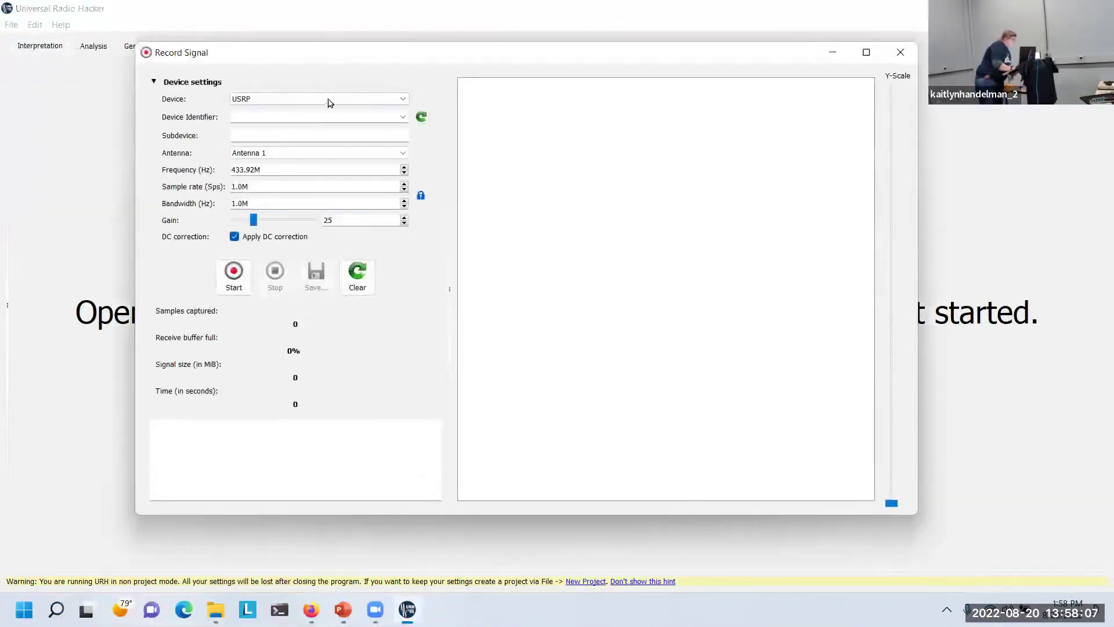
{"action": "left_click", "coordinate": [373, 101]}
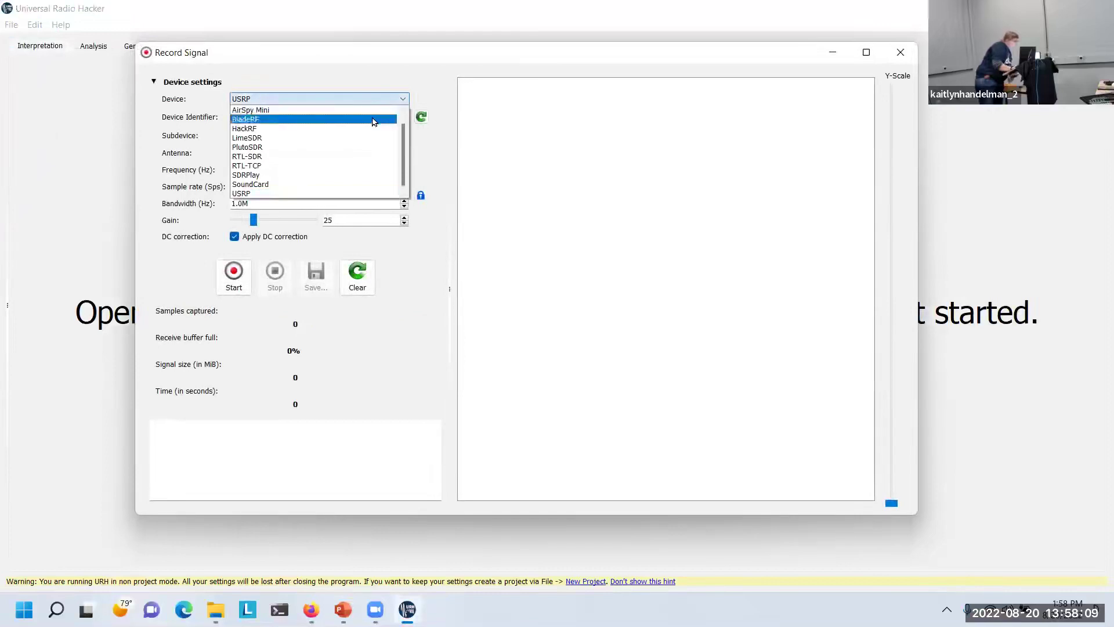
{"action": "scroll", "coordinate": [372, 121], "scroll_direction": "up", "scroll_amount": 1}
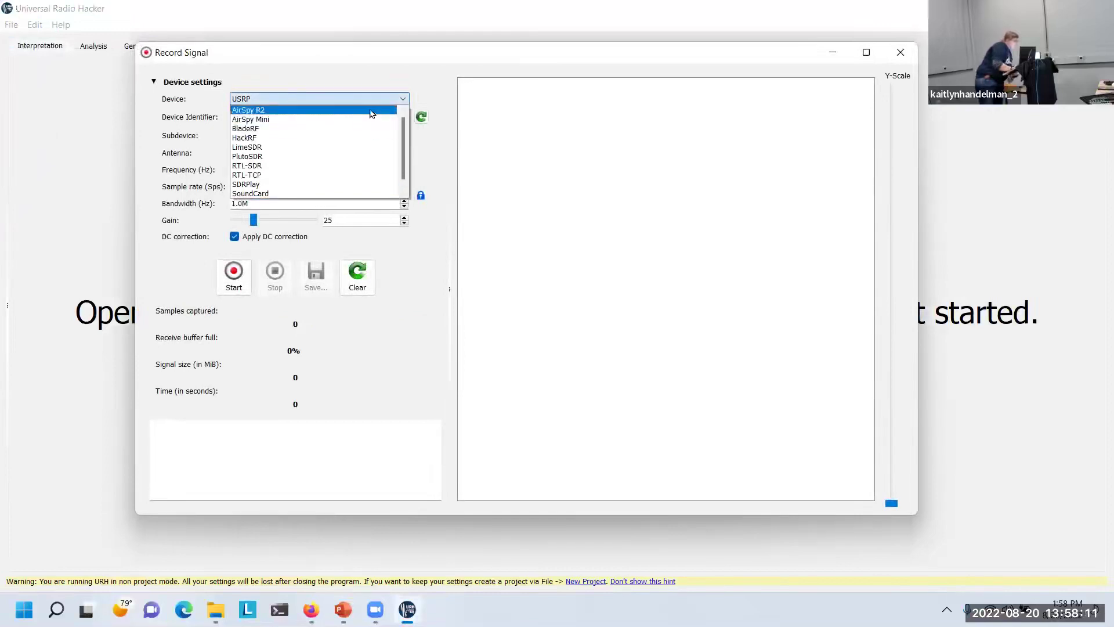
{"action": "left_click", "coordinate": [372, 111]}
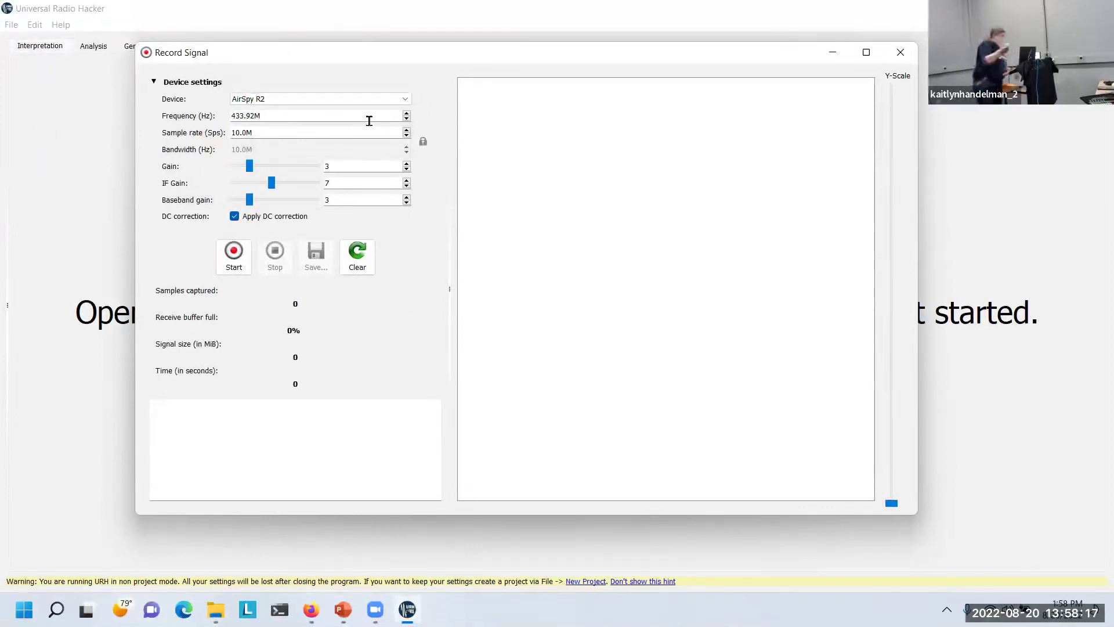
Record a few seconds of the 433.92 MHz signal and save it to the Desktop as a .complex file under the suggested name.
{"action": "left_click", "coordinate": [241, 256]}
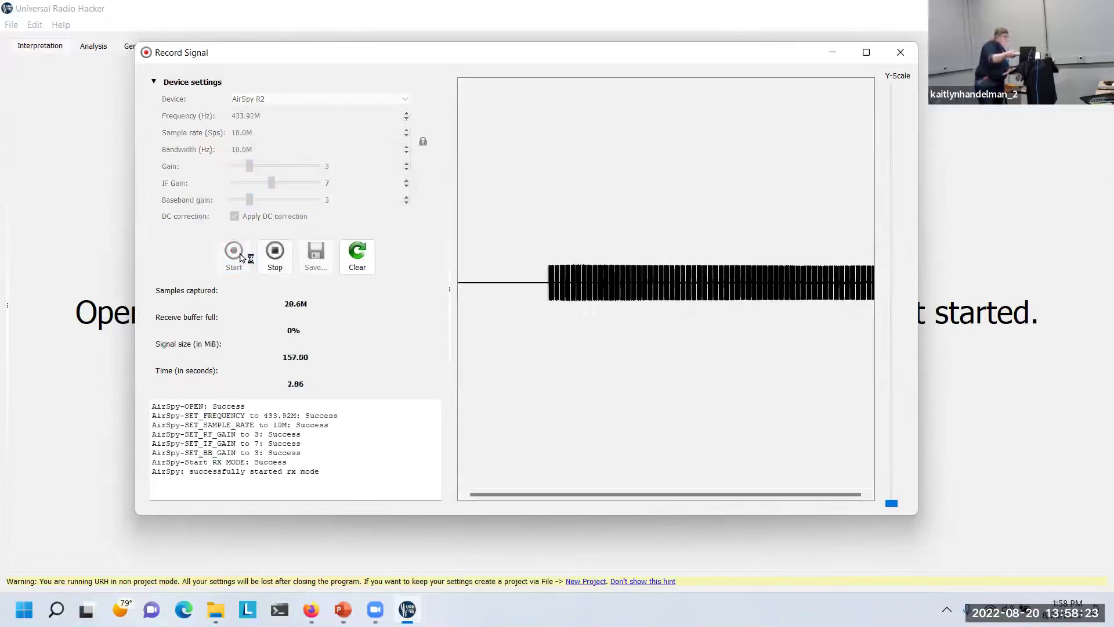
{"action": "left_click", "coordinate": [274, 257]}
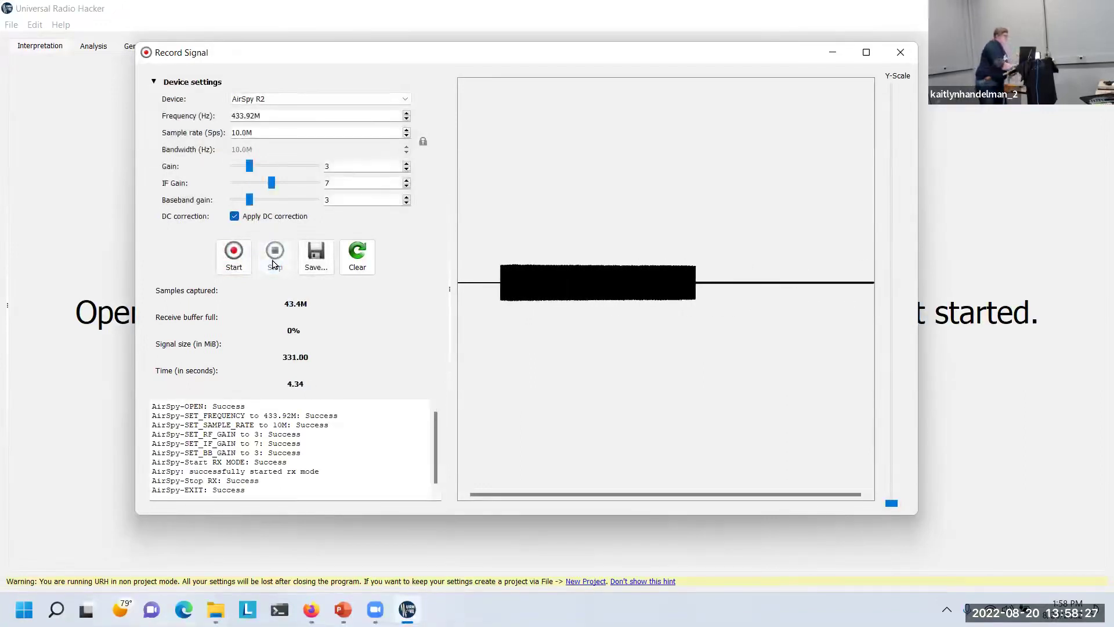
{"action": "left_click", "coordinate": [308, 268]}
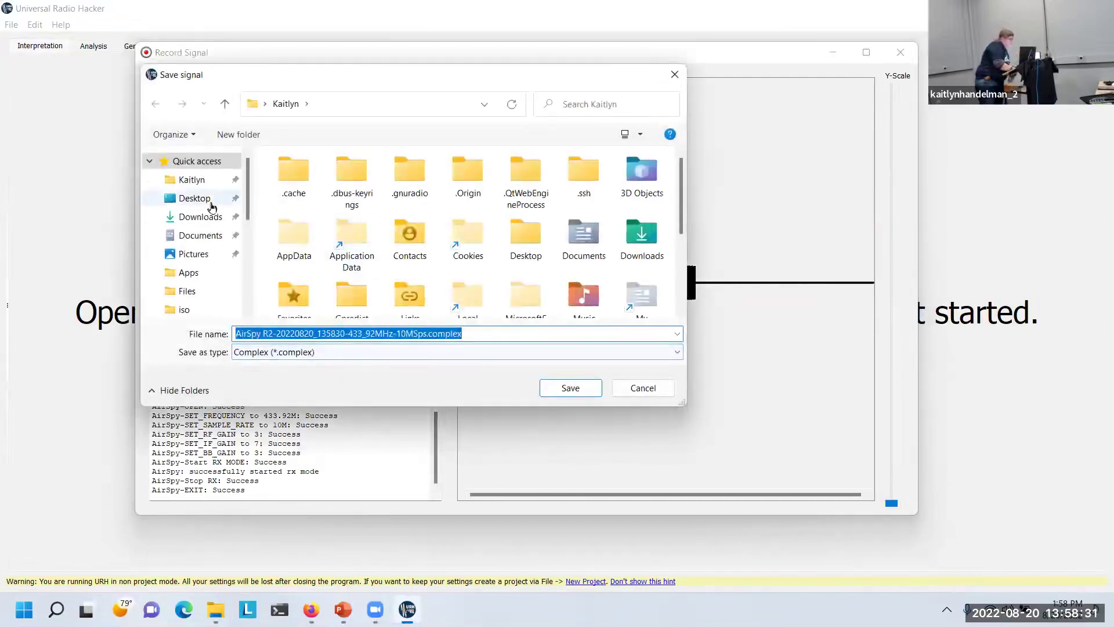
{"action": "left_click", "coordinate": [195, 197]}
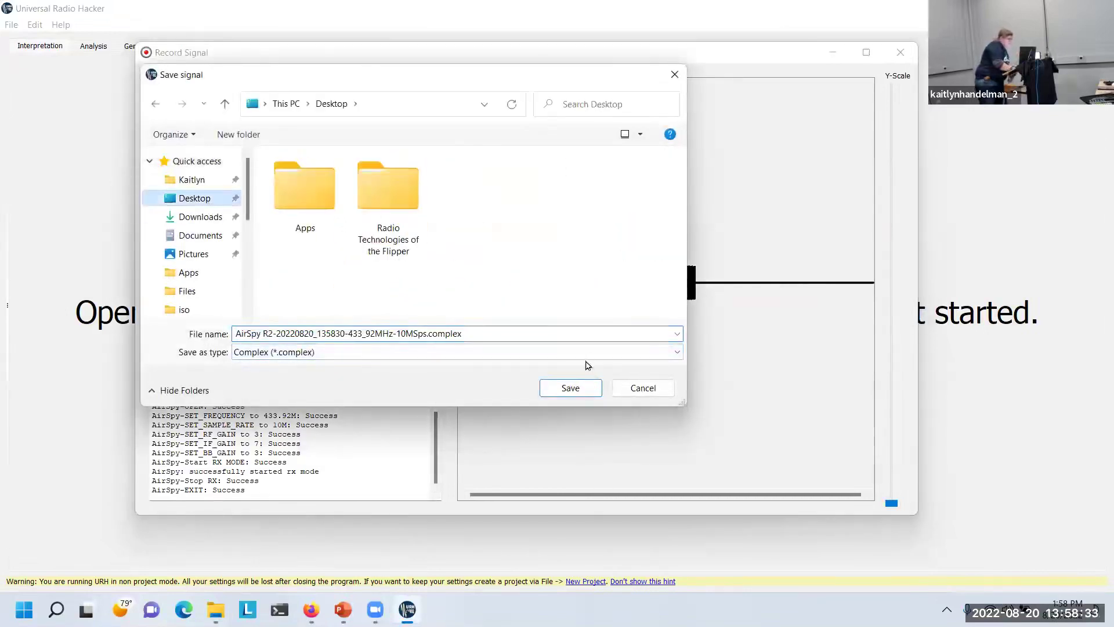
{"action": "left_click", "coordinate": [567, 388]}
{"action": "left_click", "coordinate": [907, 54]}
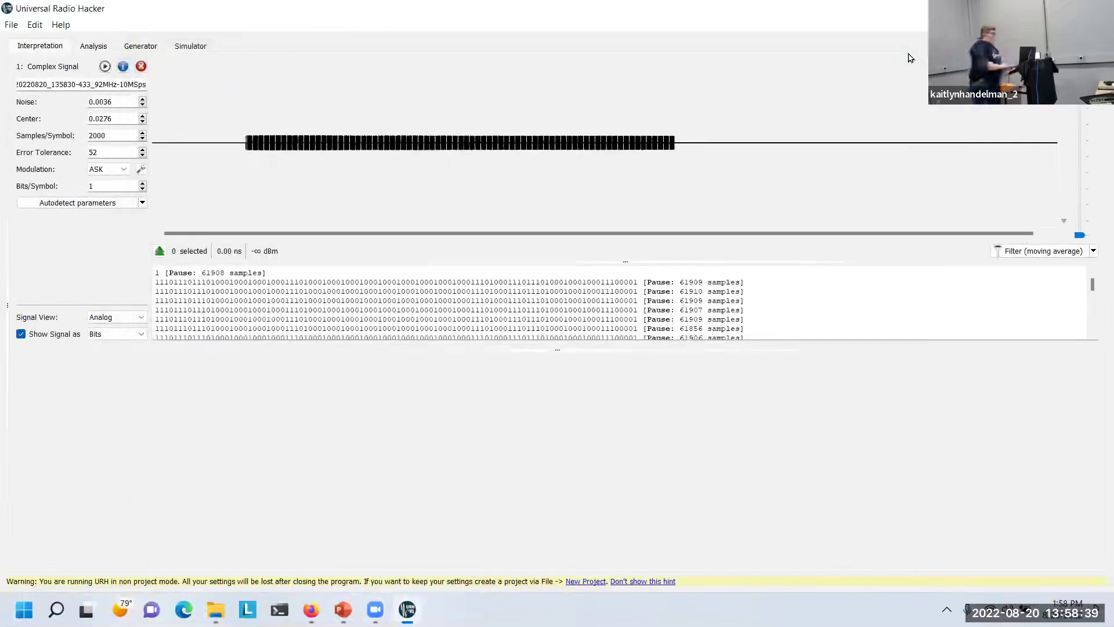
Review the parameter autodetection options and run Autodetect parameters on the recorded signal.
{"action": "left_click", "coordinate": [140, 201]}
{"action": "left_click", "coordinate": [141, 219]}
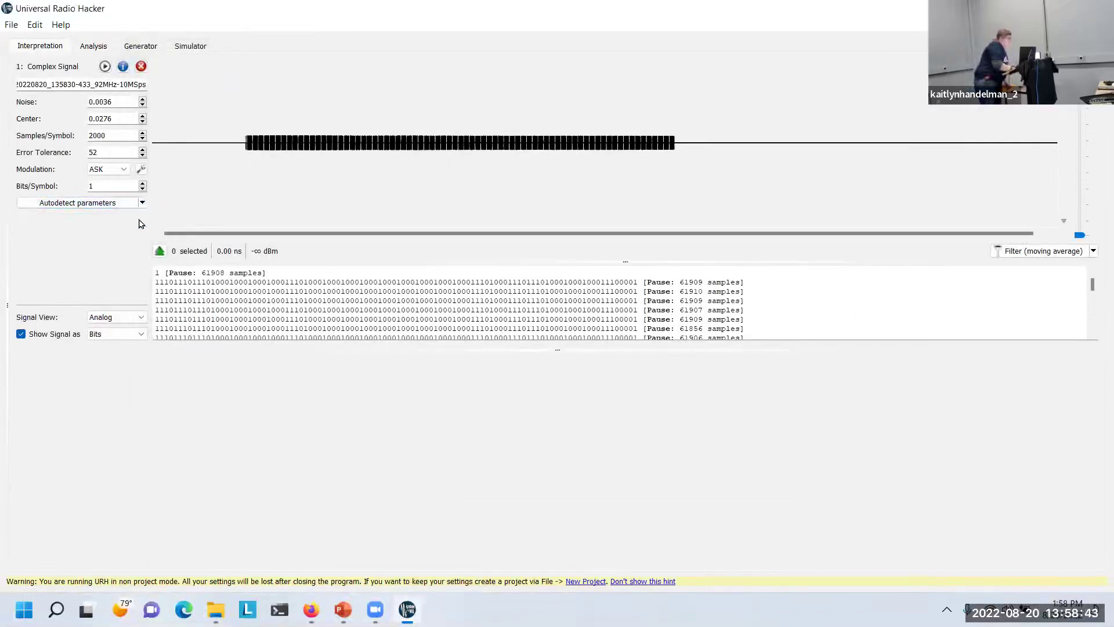
{"action": "left_click", "coordinate": [141, 201]}
{"action": "left_click", "coordinate": [133, 233]}
{"action": "left_click", "coordinate": [100, 205]}
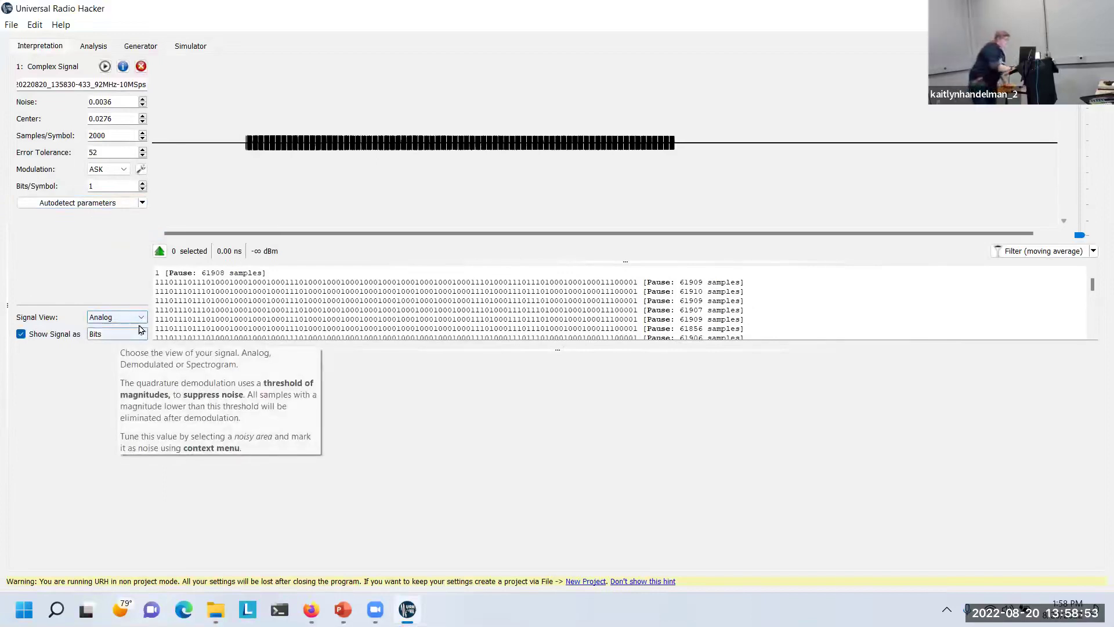
Switch the recorded signal to the Demodulated view and enlarge its vertical scale and plot area.
{"action": "left_click", "coordinate": [116, 318]}
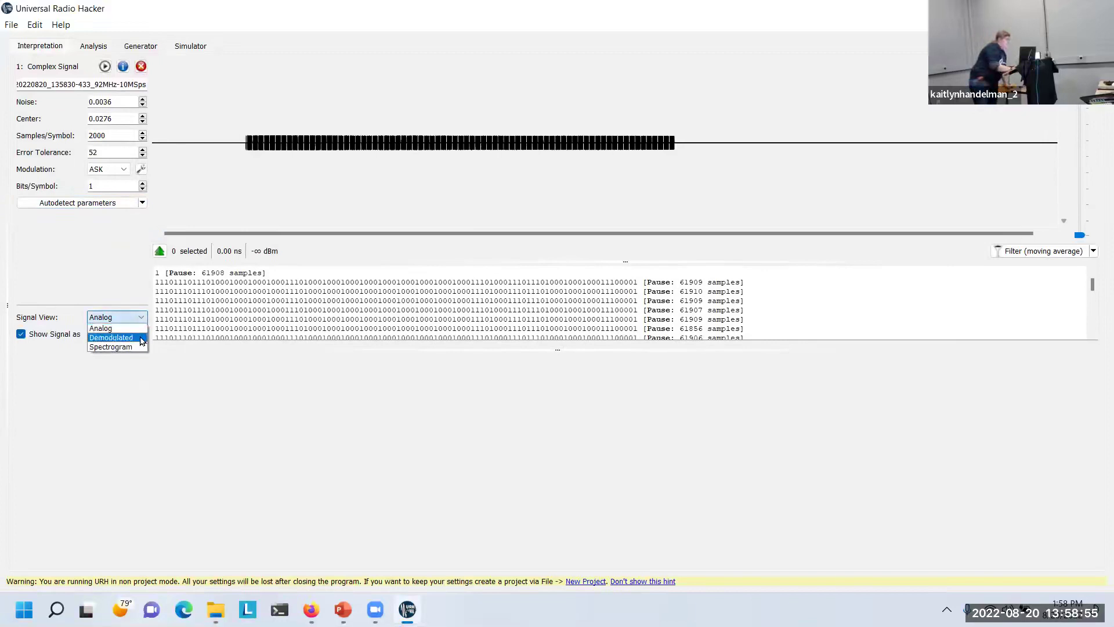
{"action": "left_click", "coordinate": [143, 337]}
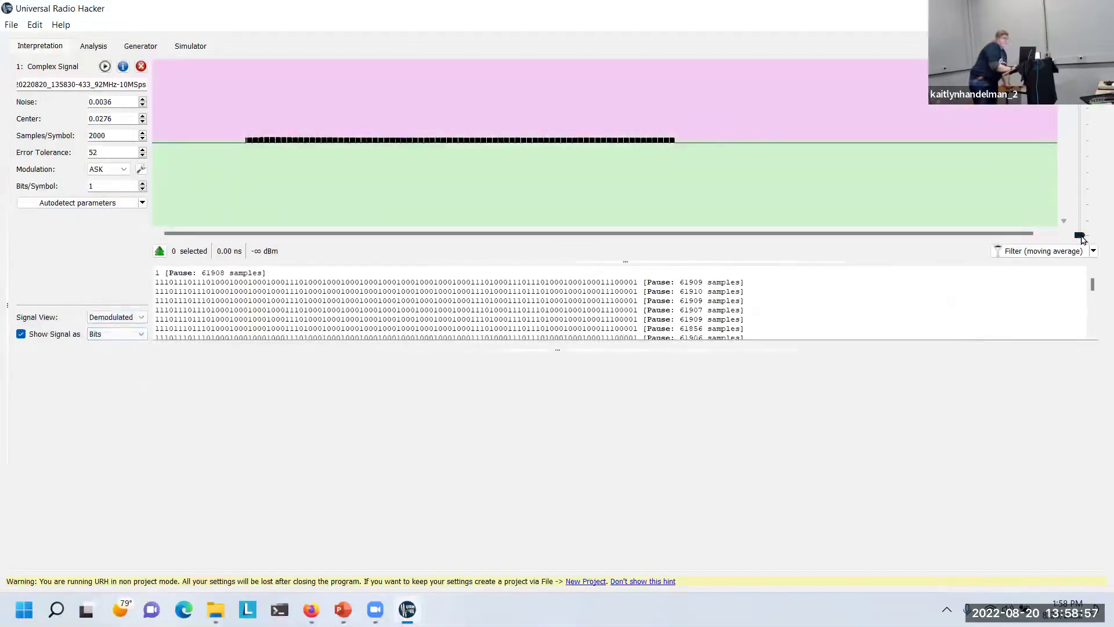
{"action": "left_click_drag", "start_coordinate": [1079, 233], "coordinate": [1079, 205]}
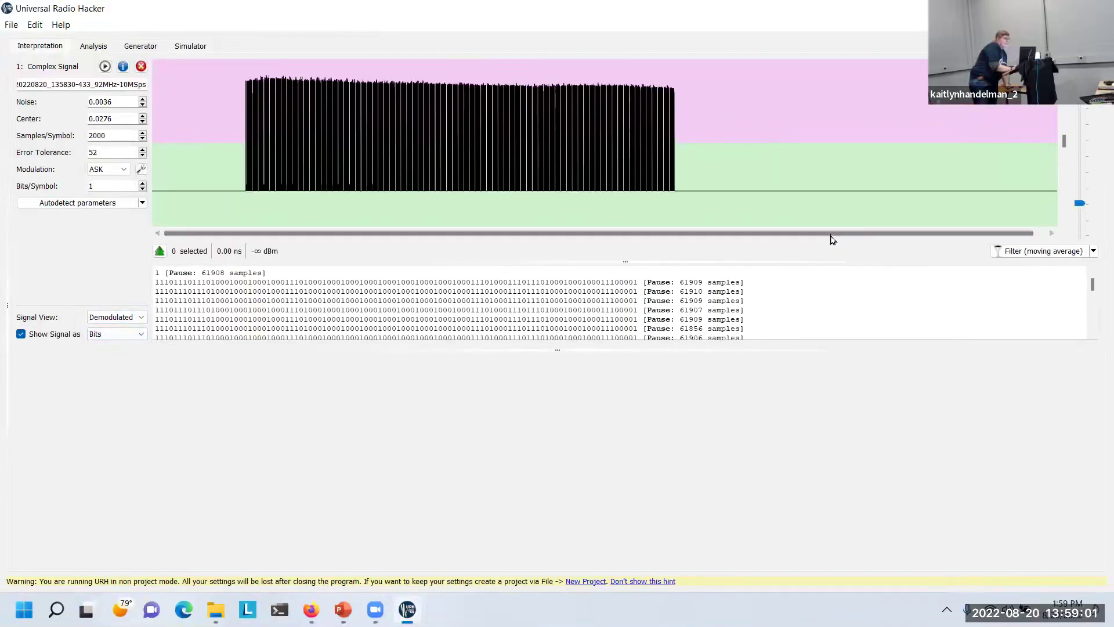
{"action": "left_click_drag", "start_coordinate": [831, 260], "coordinate": [816, 313]}
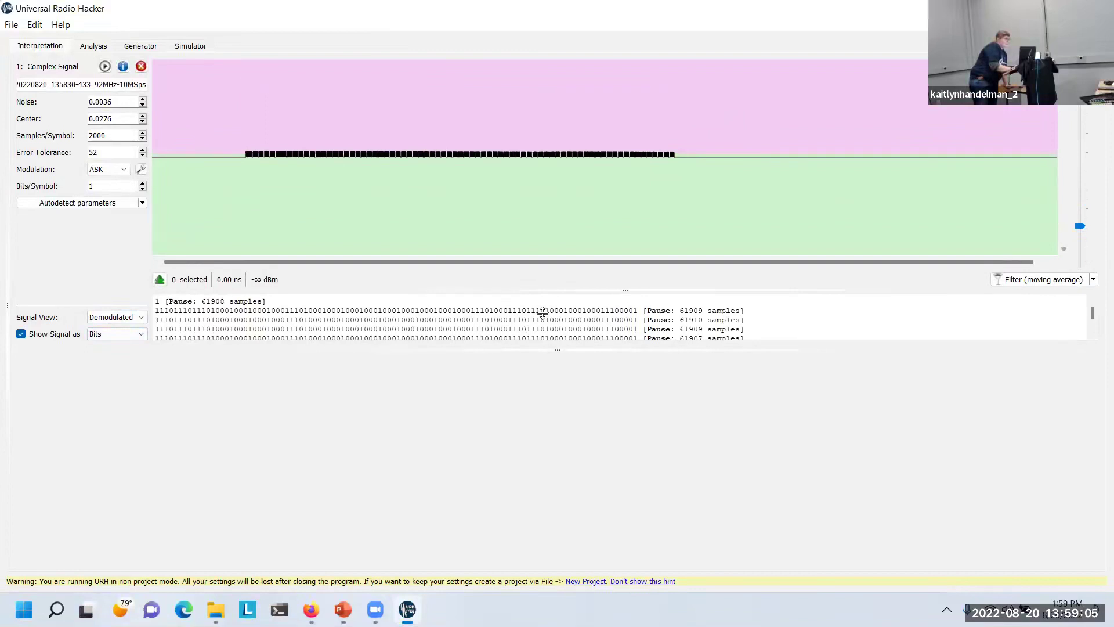
{"action": "left_click_drag", "start_coordinate": [540, 348], "coordinate": [512, 484]}
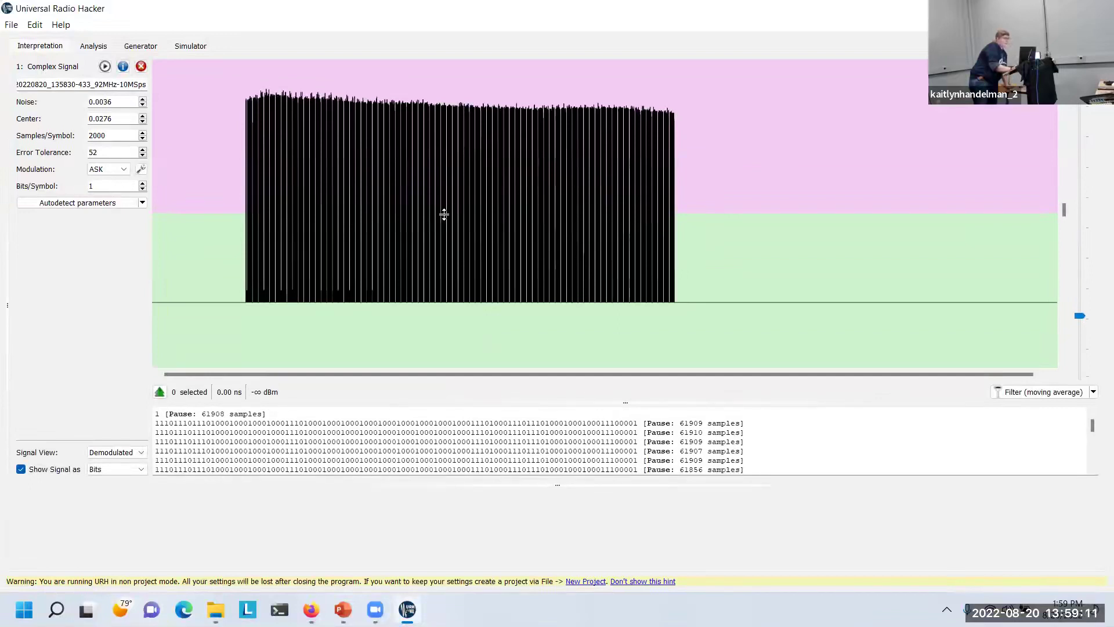
Examine the demodulated signal closely enough to distinguish the individual pulses within each repeated burst.
{"action": "scroll", "coordinate": [443, 215], "scroll_direction": "up", "scroll_amount": 5}
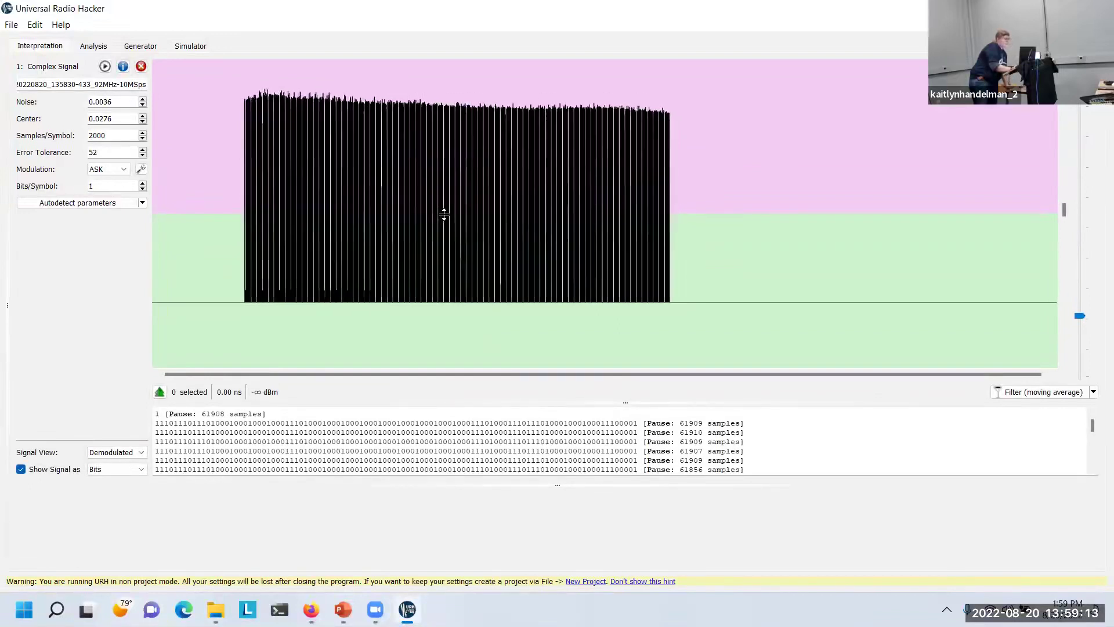
{"action": "scroll", "coordinate": [444, 215], "scroll_direction": "up", "scroll_amount": 6}
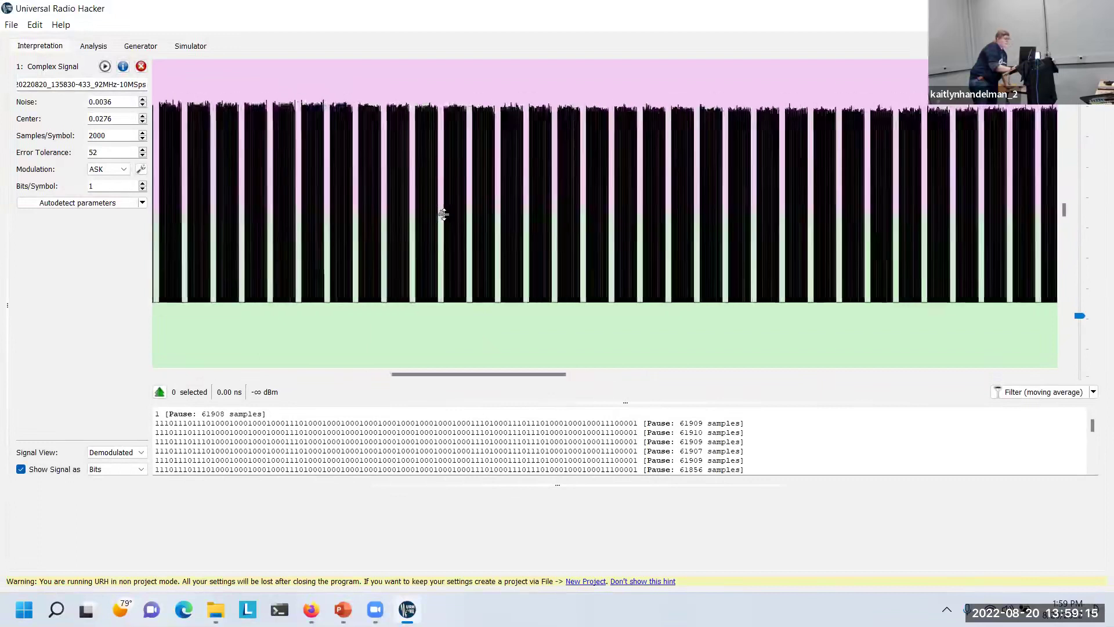
{"action": "scroll", "coordinate": [443, 214], "scroll_direction": "up", "scroll_amount": 6}
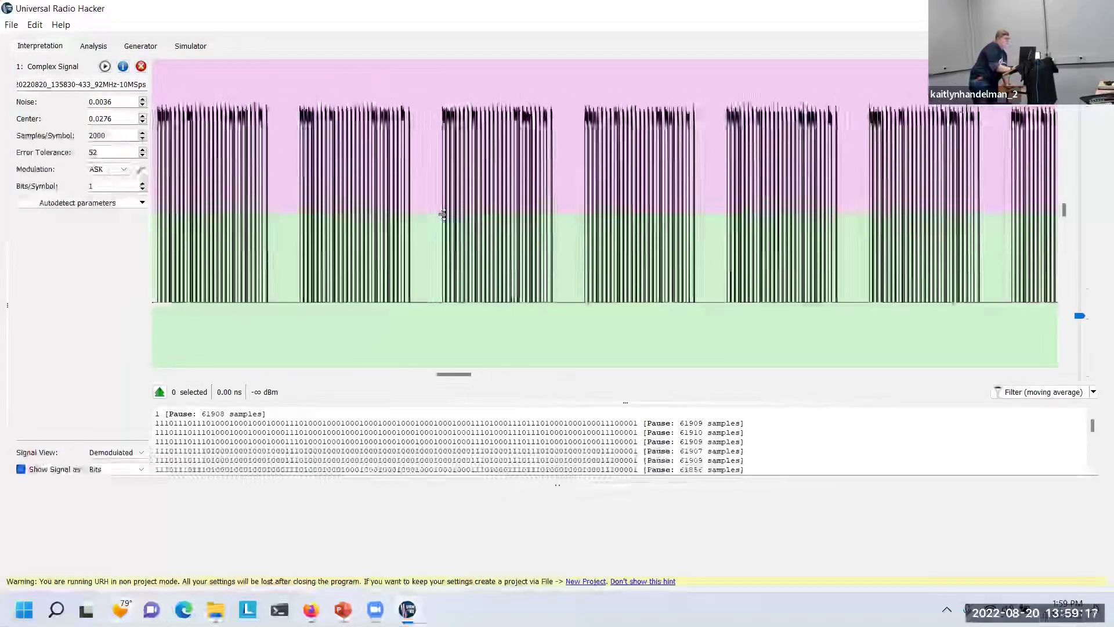
{"action": "scroll", "coordinate": [443, 214], "scroll_direction": "up", "scroll_amount": 2}
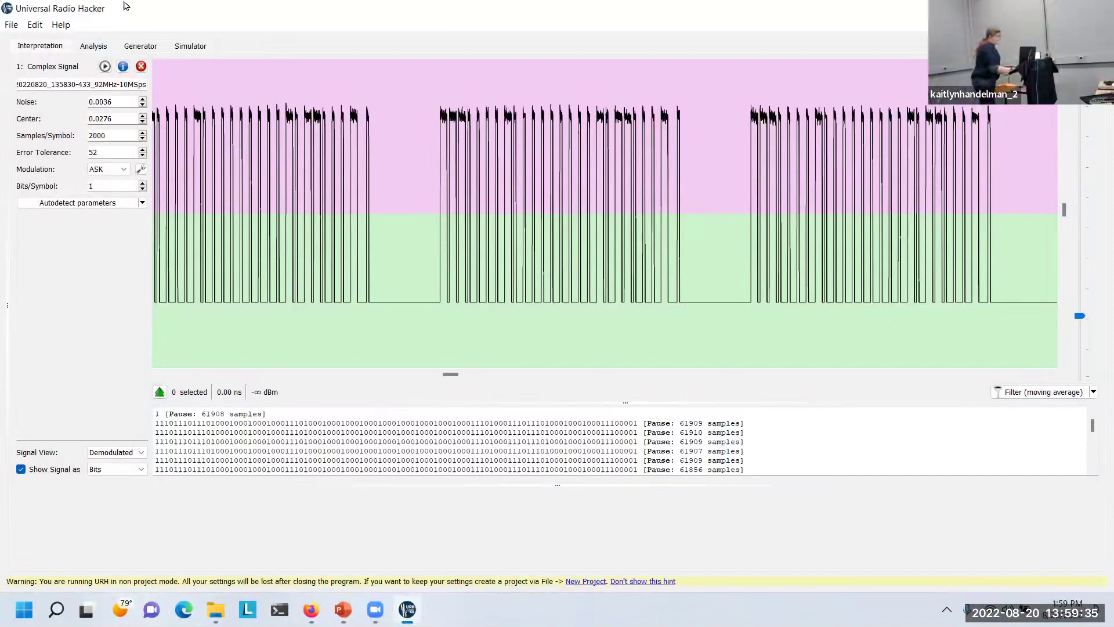
Show the recorded signal's messages in the Analysis view with the data displayed as Hex.
{"action": "left_click", "coordinate": [91, 46]}
{"action": "left_click", "coordinate": [156, 255]}
{"action": "left_click", "coordinate": [156, 276]}
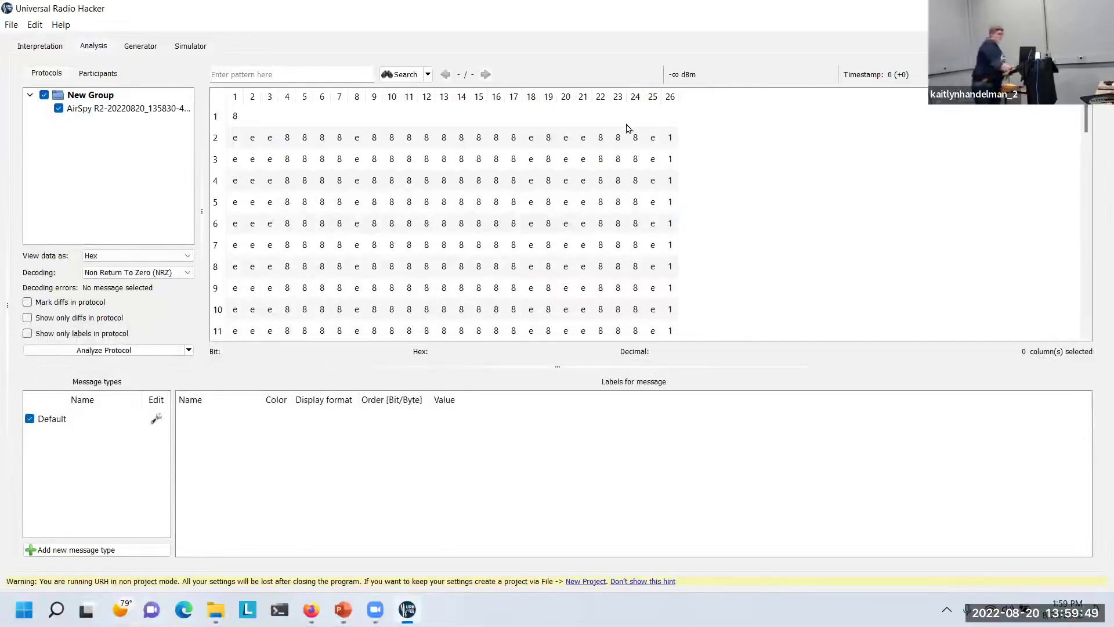
Close Universal Radio Hacker and launch it again.
{"action": "key", "text": "alt+F4"}
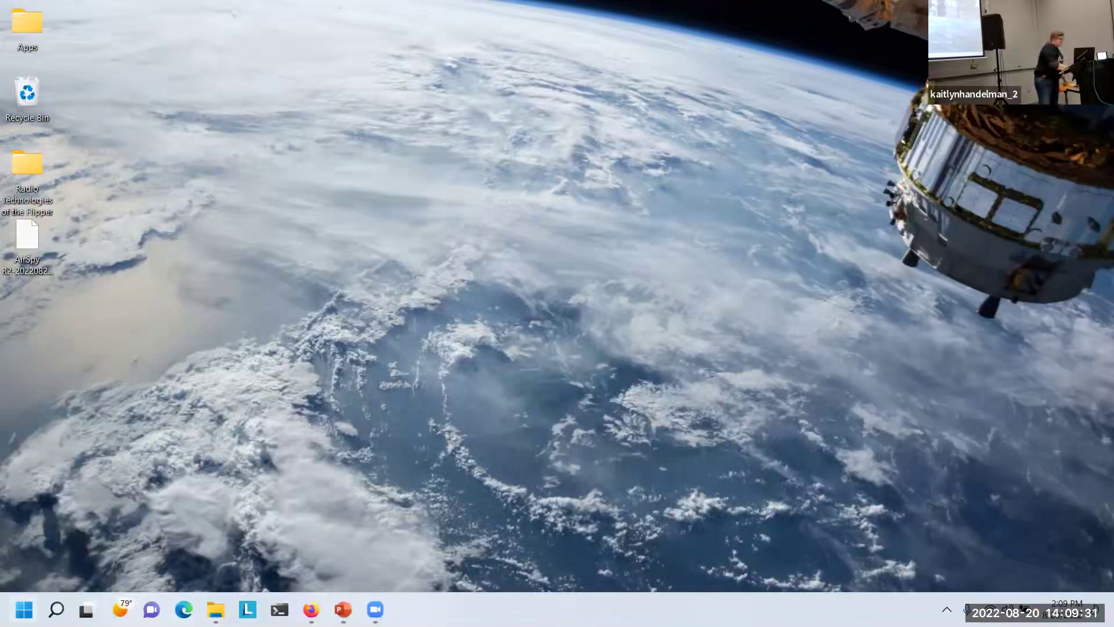
{"action": "left_click", "coordinate": [24, 609]}
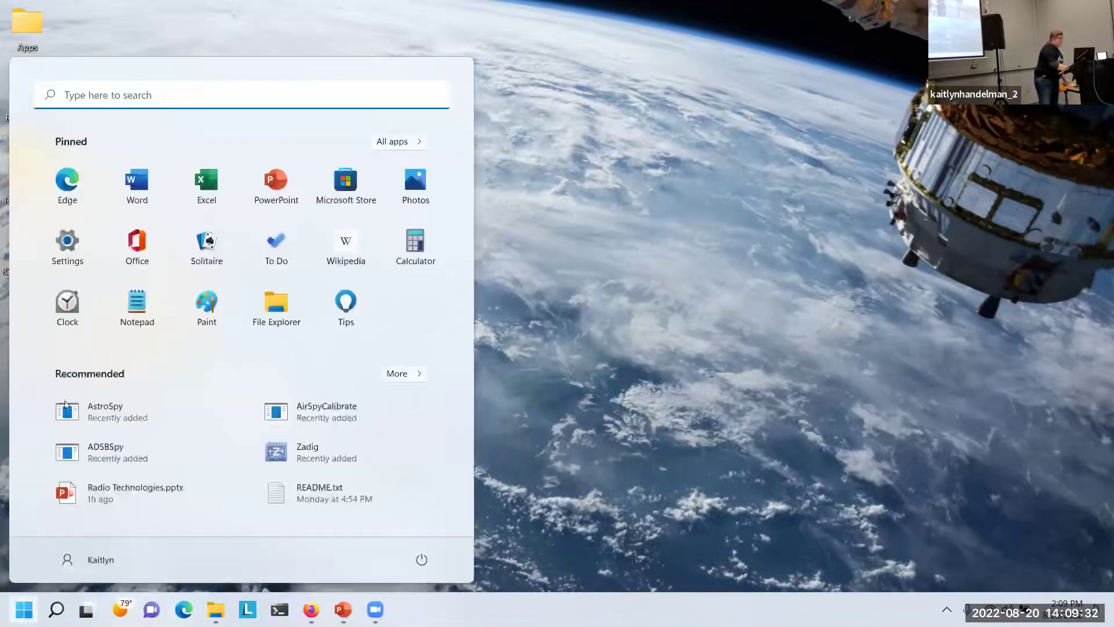
{"action": "left_click", "coordinate": [210, 100]}
{"action": "type", "text": "univer"}
{"action": "key", "text": "Return"}
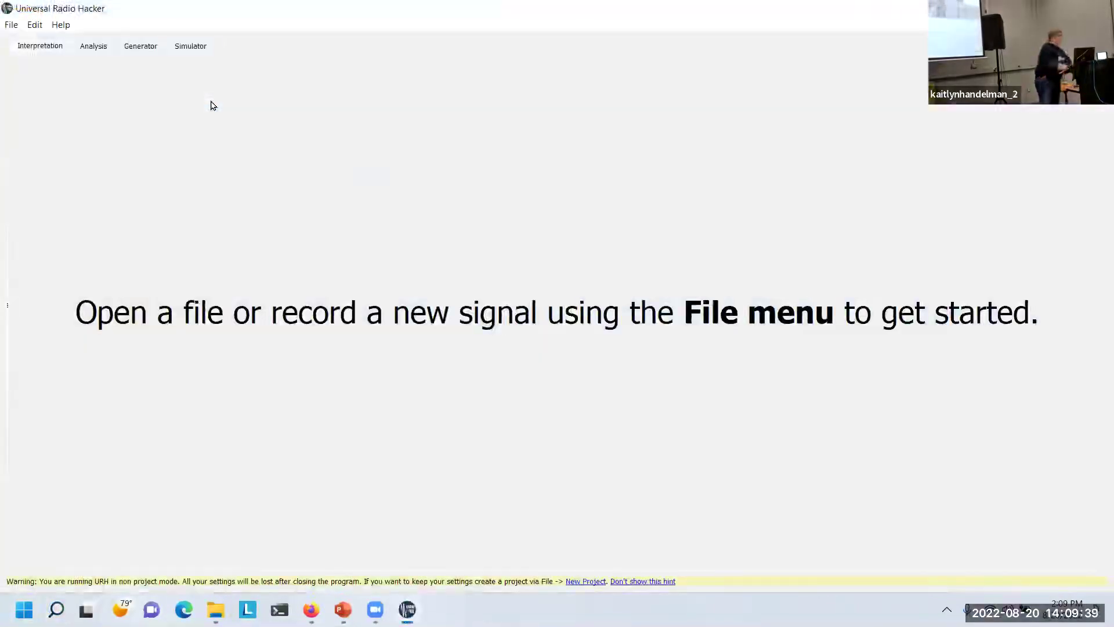
Open the saved AirSpy R2 433.92 MHz .complex recording from the Desktop folder.
{"action": "left_click", "coordinate": [11, 27]}
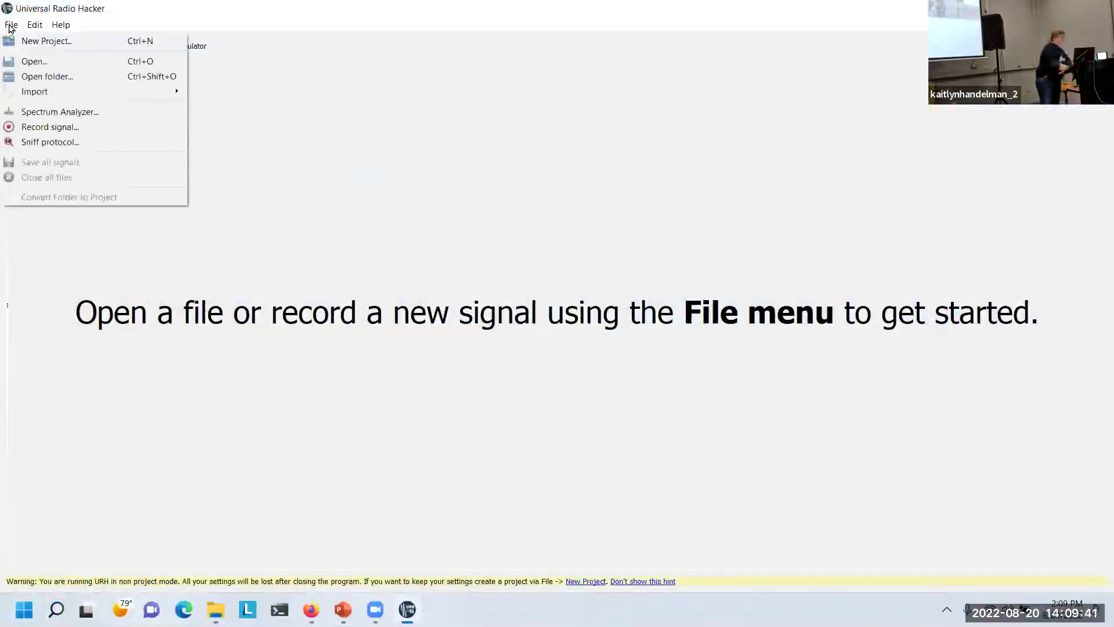
{"action": "left_click", "coordinate": [23, 61]}
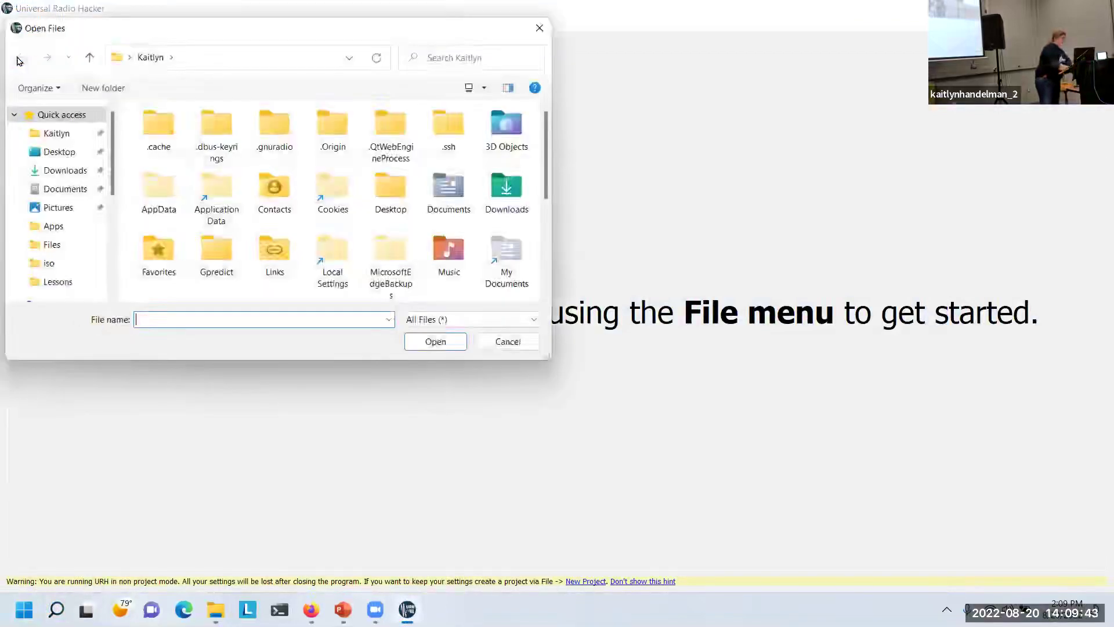
{"action": "scroll", "coordinate": [423, 205], "scroll_direction": "down", "scroll_amount": 2}
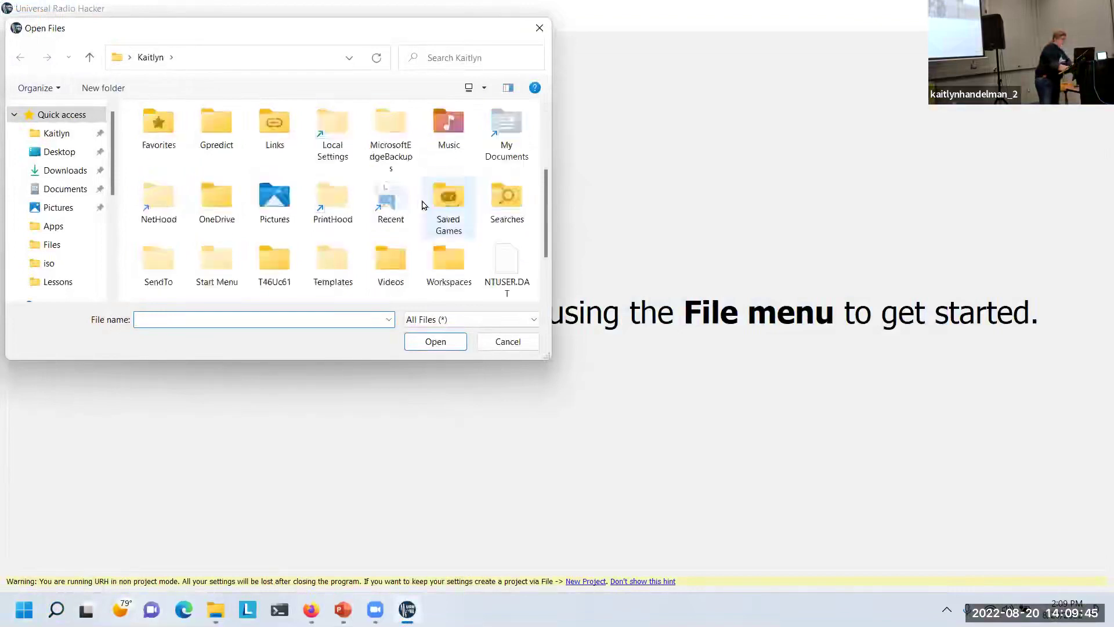
{"action": "scroll", "coordinate": [423, 205], "scroll_direction": "down", "scroll_amount": 2}
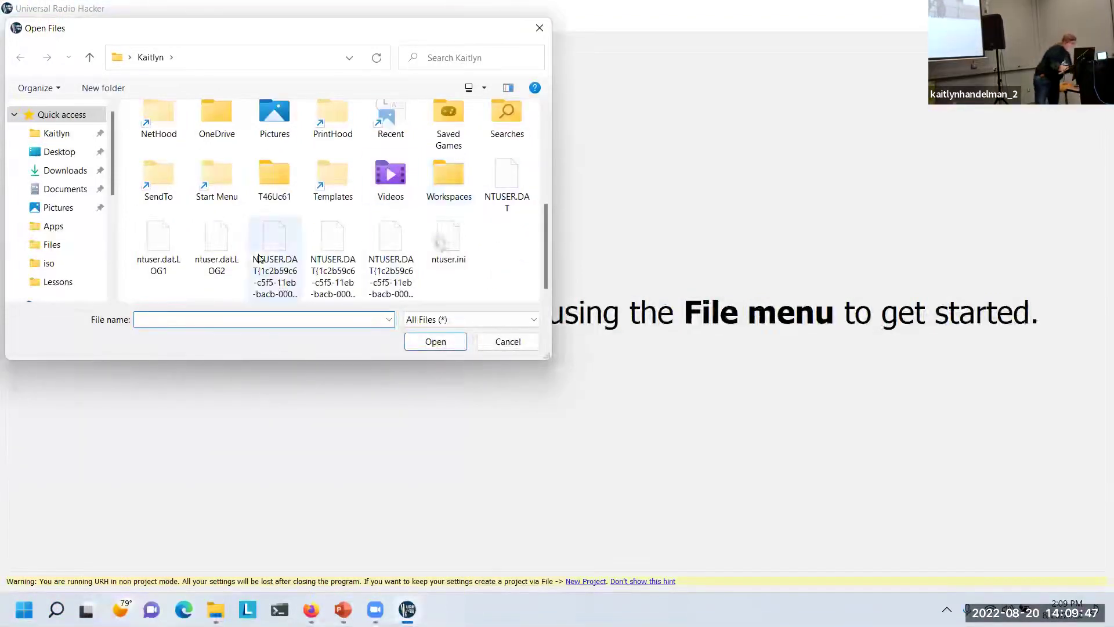
{"action": "scroll", "coordinate": [334, 255], "scroll_direction": "up", "scroll_amount": 5}
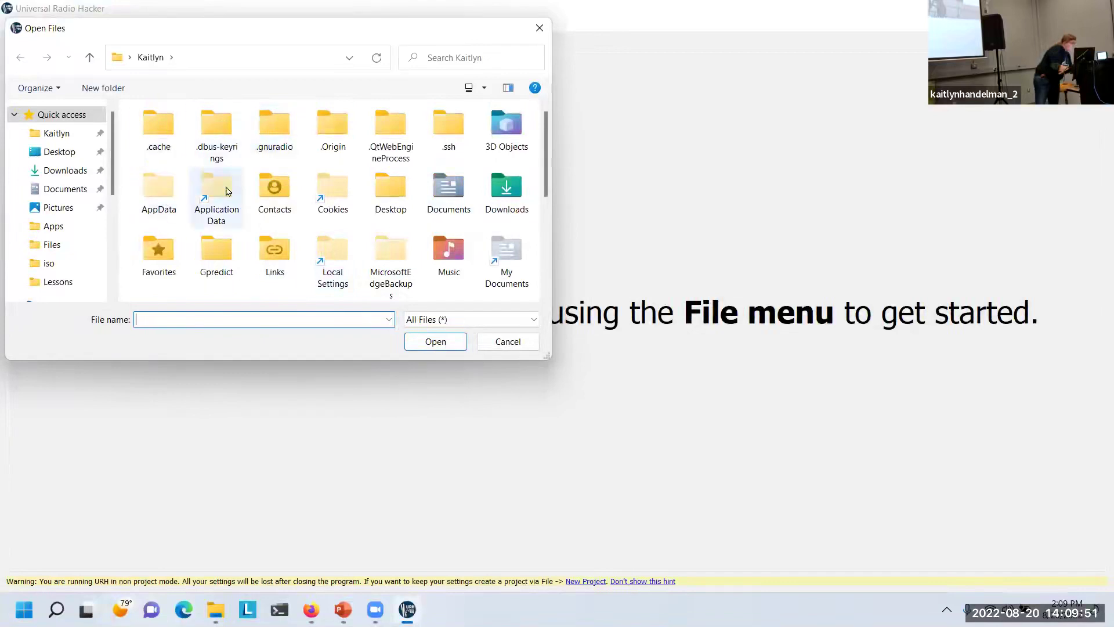
{"action": "double_click", "coordinate": [386, 187]}
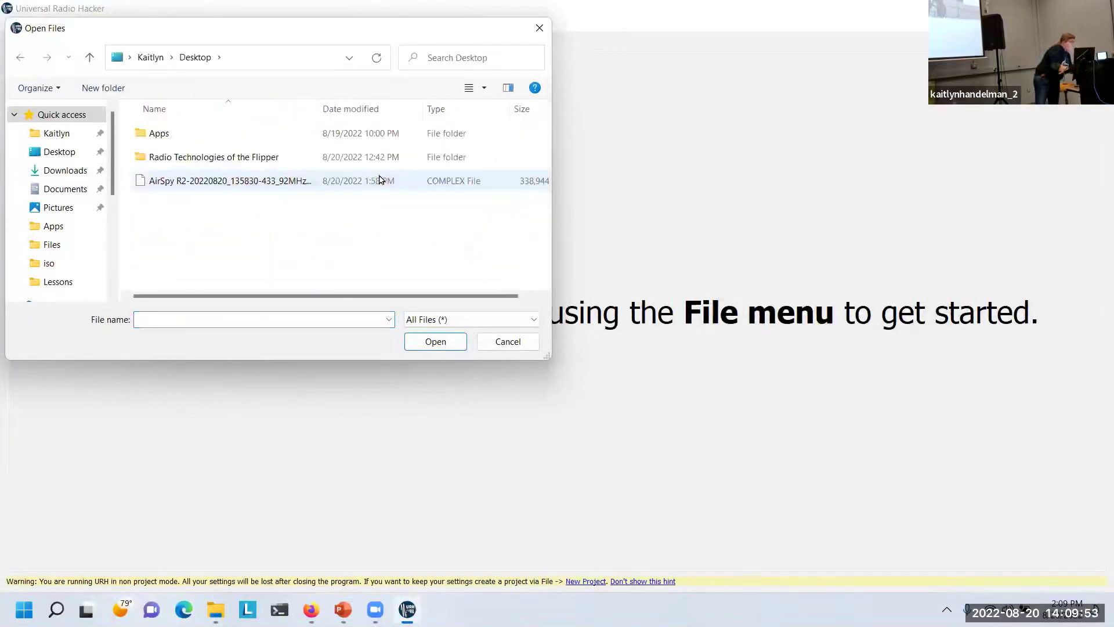
{"action": "double_click", "coordinate": [299, 180]}
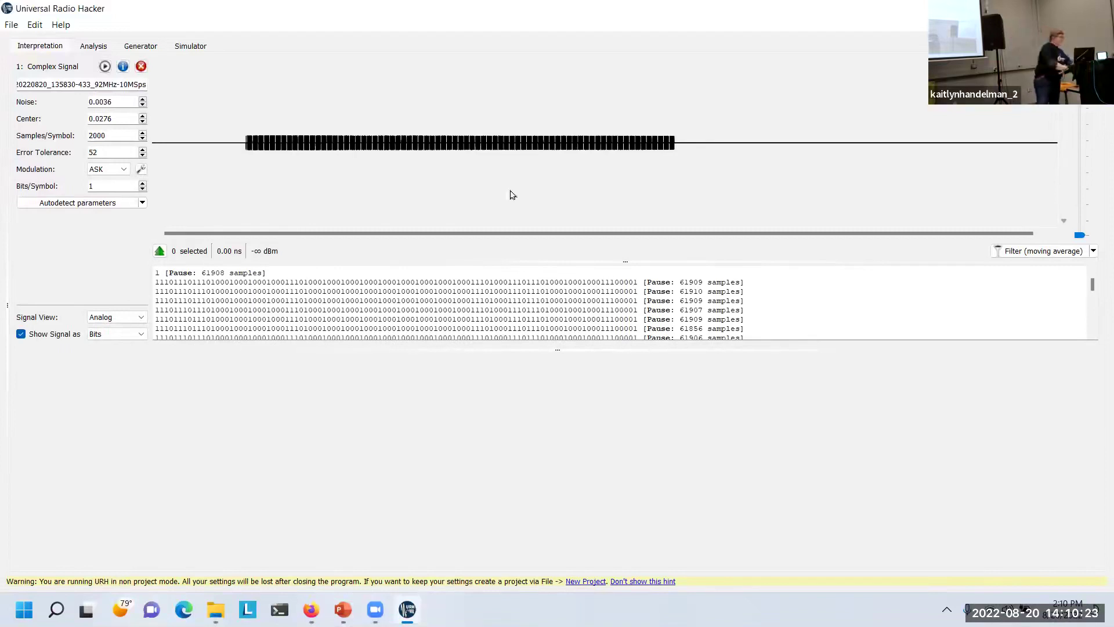
Review the modulation types offered for the reopened signal, keeping ASK.
{"action": "left_click", "coordinate": [125, 169]}
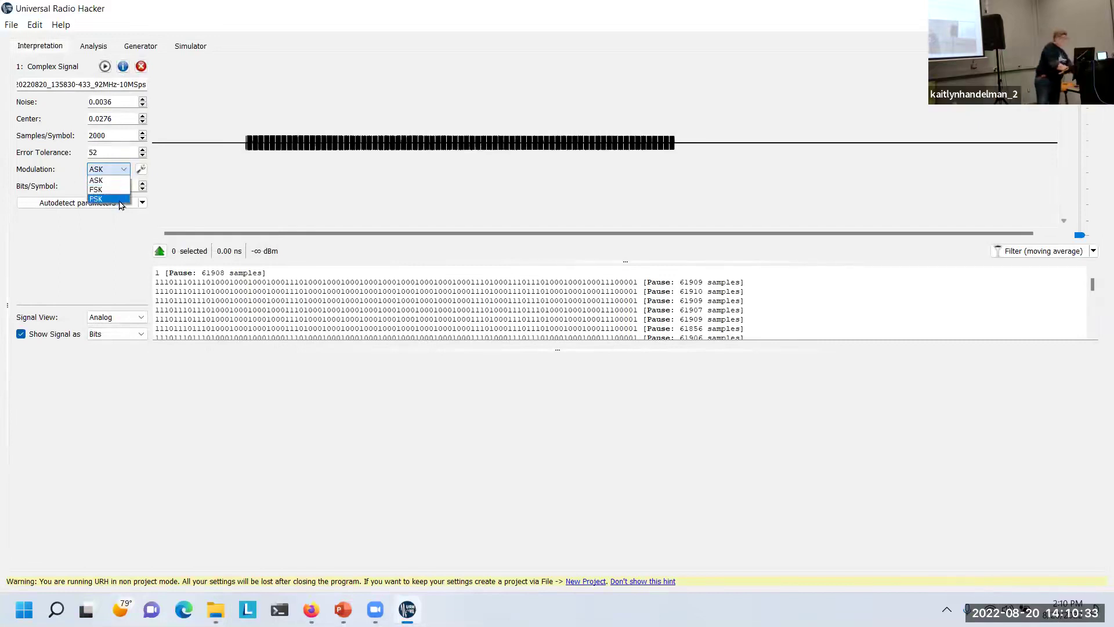
{"action": "left_click", "coordinate": [55, 178]}
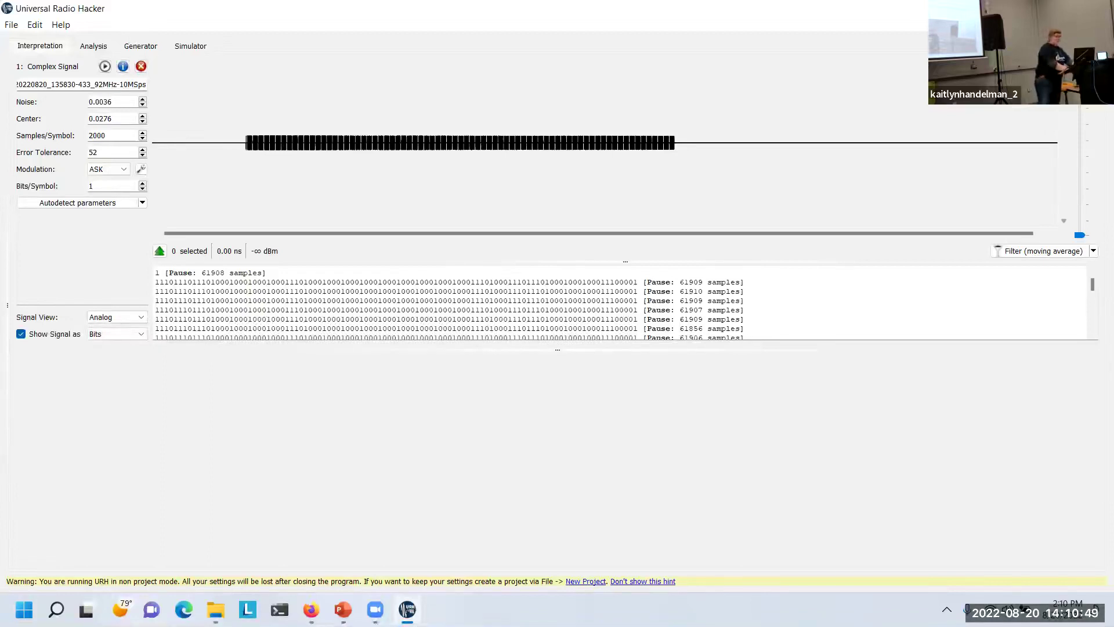
Close Universal Radio Hacker and bring up the Radio Technologies.pptx presentation maximized in PowerPoint.
{"action": "key", "text": "alt+F4"}
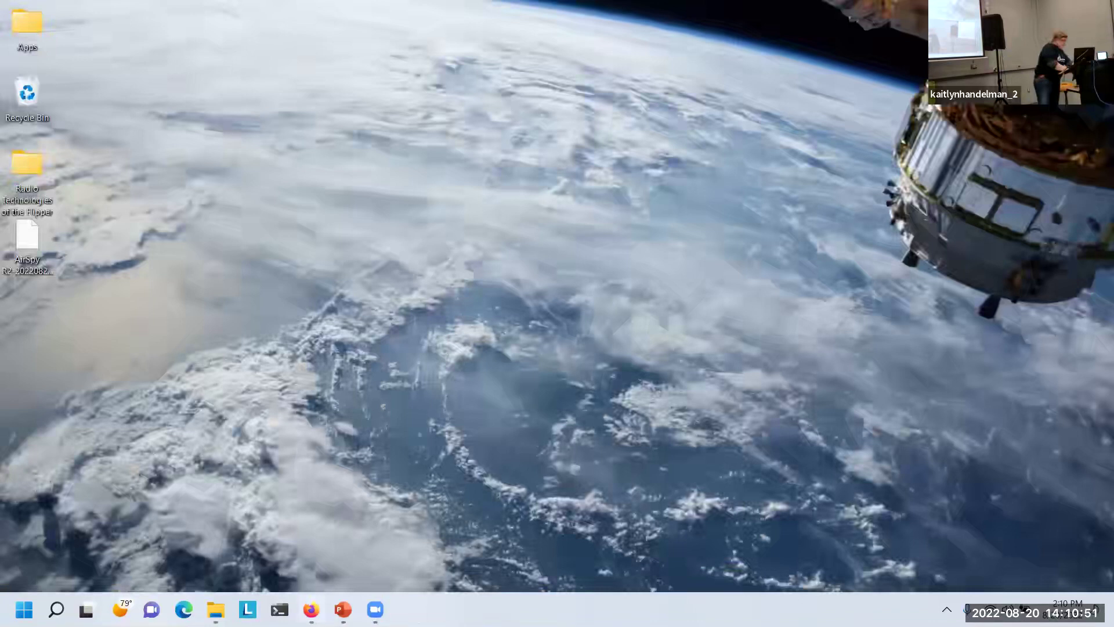
{"action": "left_click", "coordinate": [343, 609]}
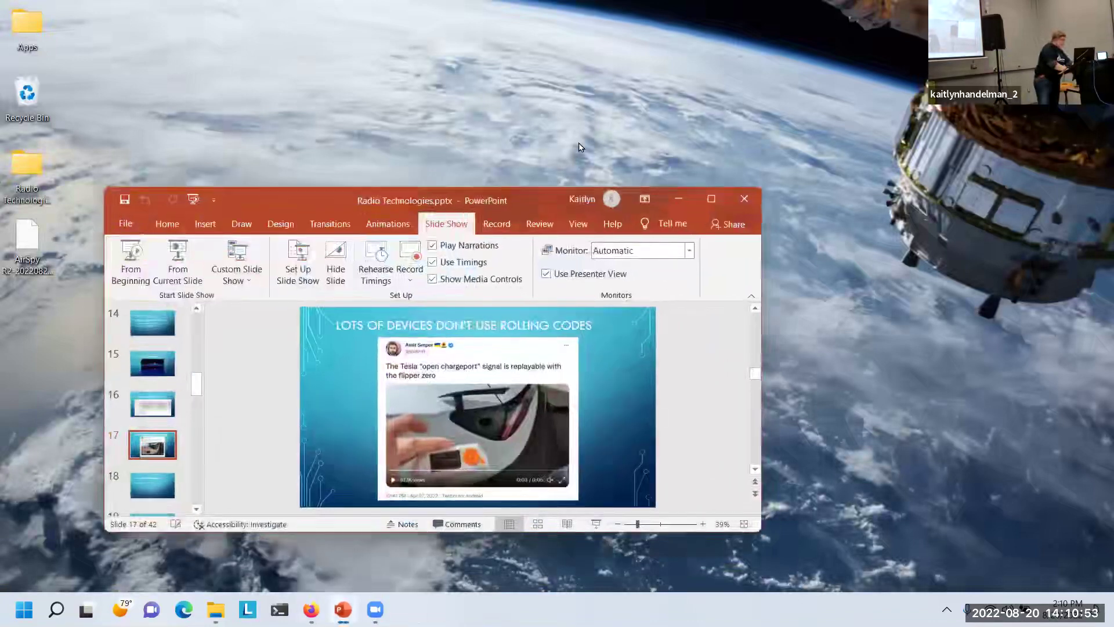
{"action": "left_click", "coordinate": [714, 199]}
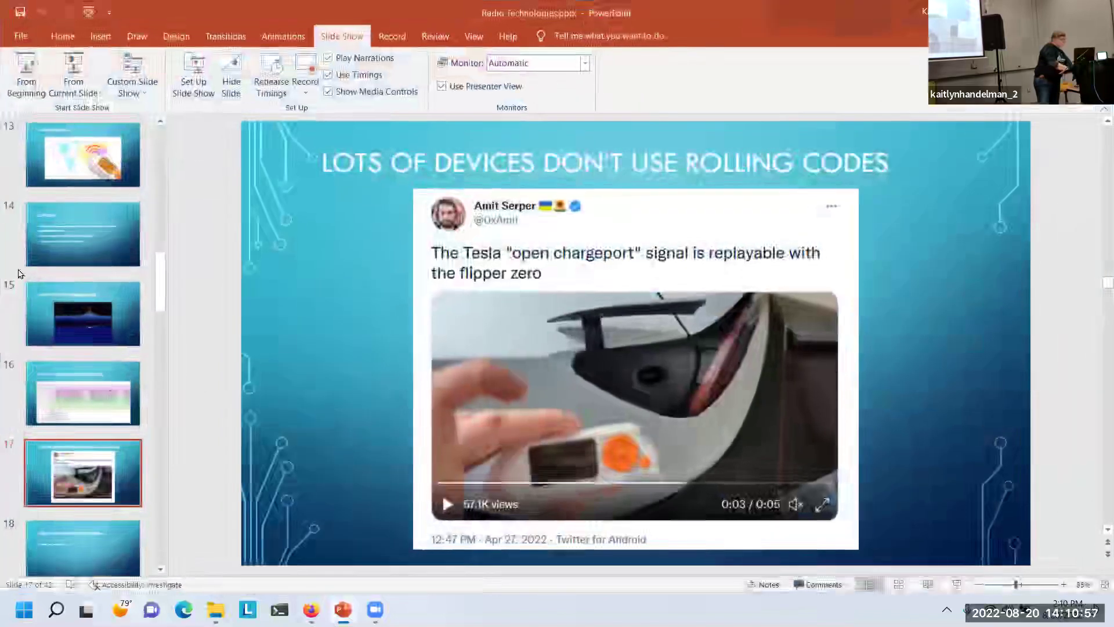
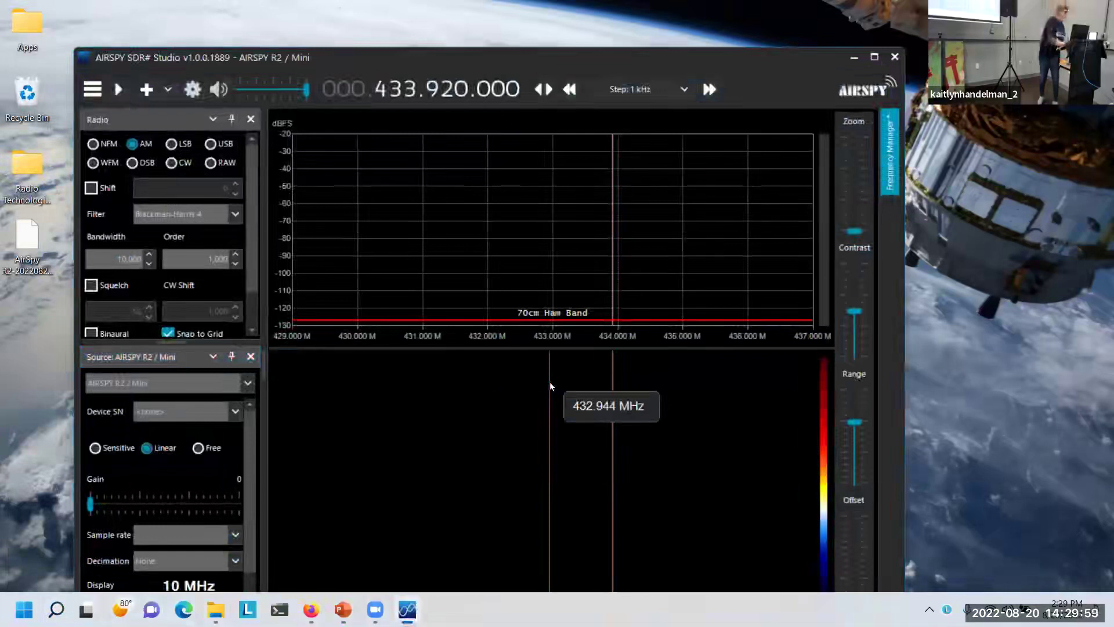
Set the AIRSPY SDR# Studio source to AIRSPY HF+ Dual / Discovery and move its window slightly down the desktop.
{"action": "left_click", "coordinate": [147, 380]}
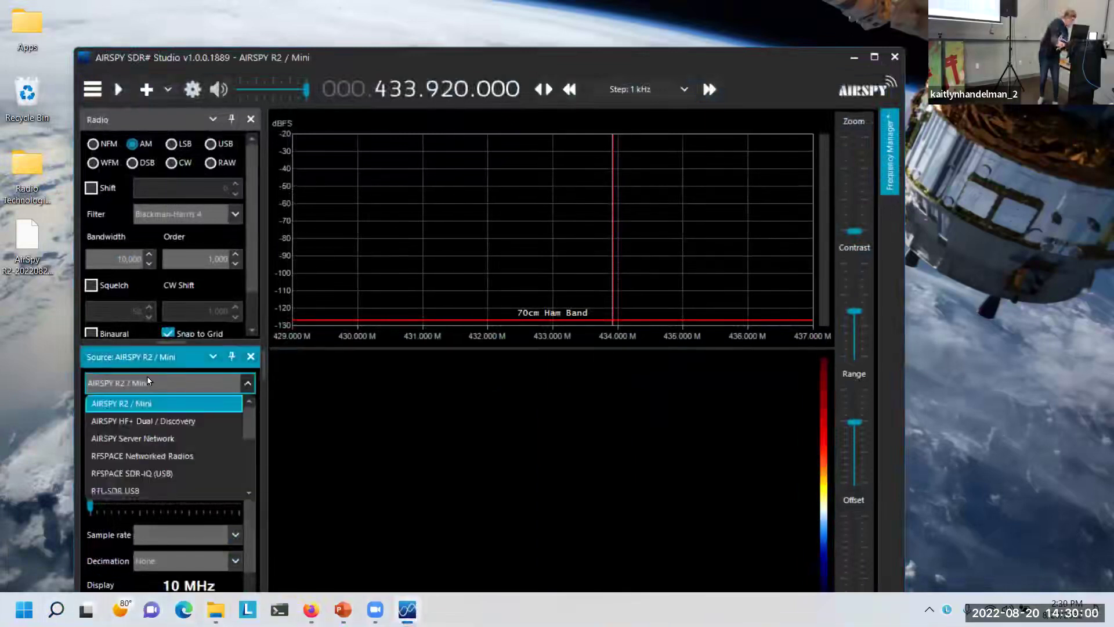
{"action": "left_click", "coordinate": [170, 420]}
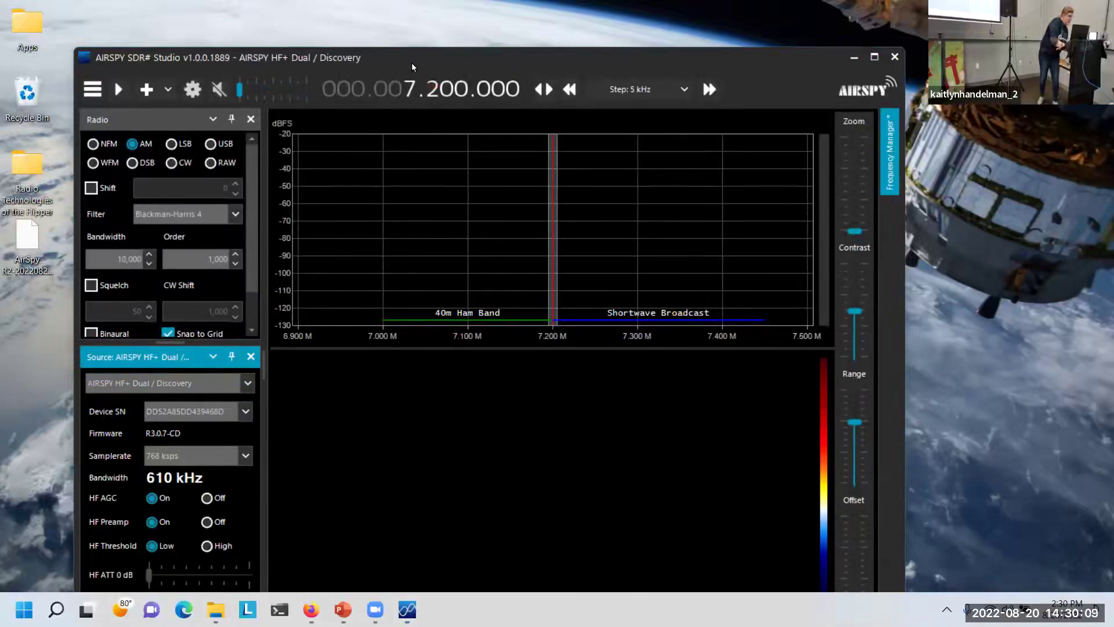
{"action": "left_click_drag", "start_coordinate": [413, 68], "coordinate": [390, 129]}
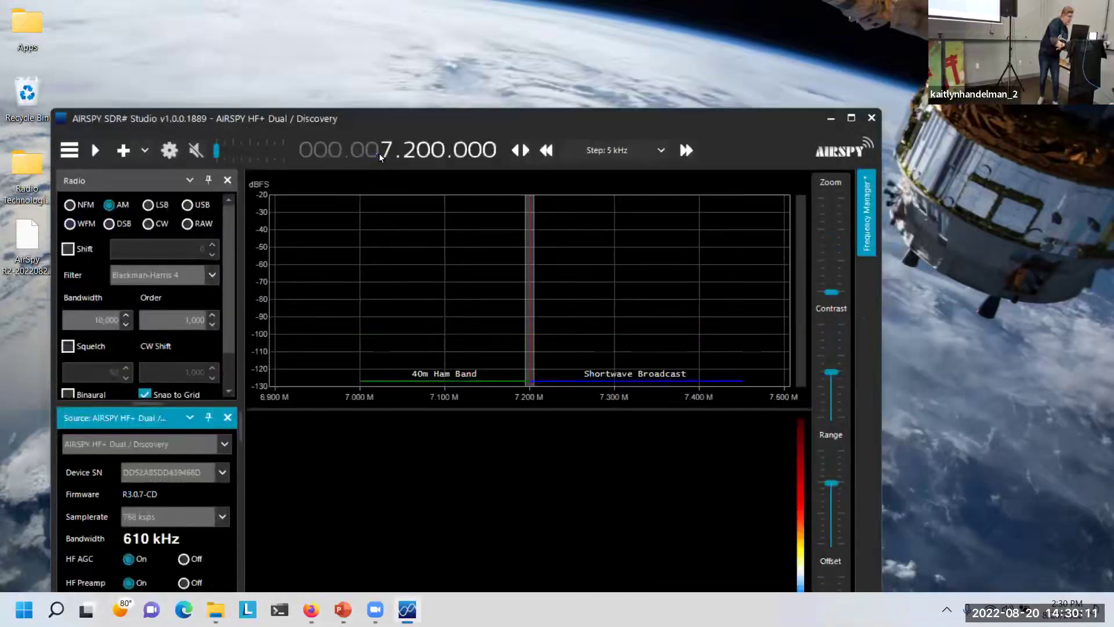
Lower the receiver's tuned frequency to 135 kHz.
{"action": "scroll", "coordinate": [382, 154], "scroll_direction": "down", "scroll_amount": 7}
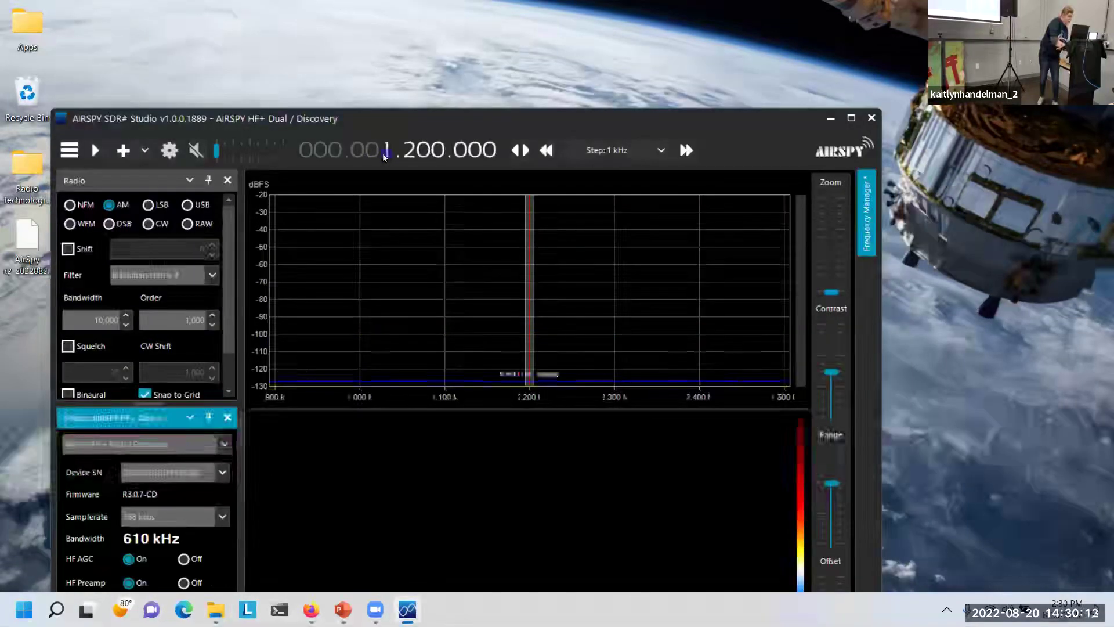
{"action": "scroll", "coordinate": [410, 160], "scroll_direction": "down", "scroll_amount": 1}
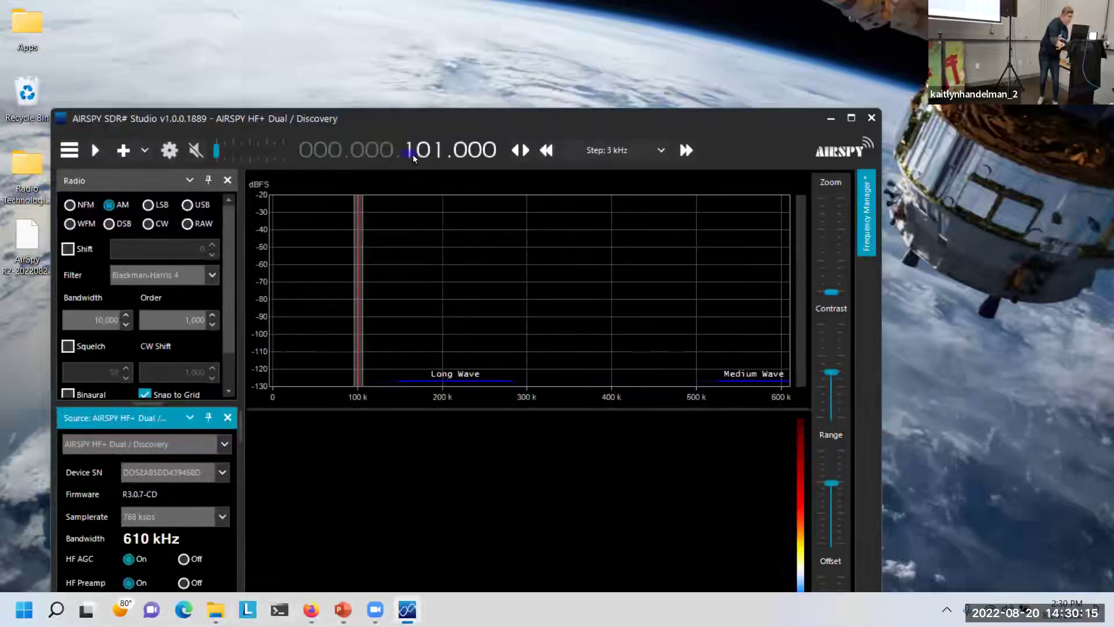
{"action": "scroll", "coordinate": [425, 151], "scroll_direction": "up", "scroll_amount": 3}
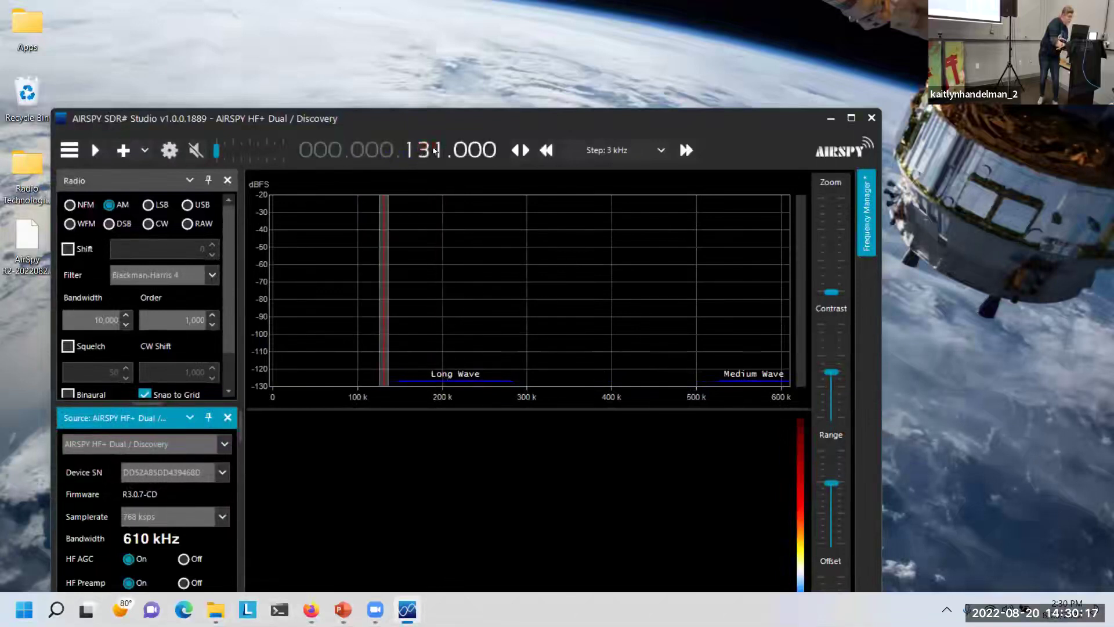
{"action": "scroll", "coordinate": [437, 151], "scroll_direction": "up", "scroll_amount": 4}
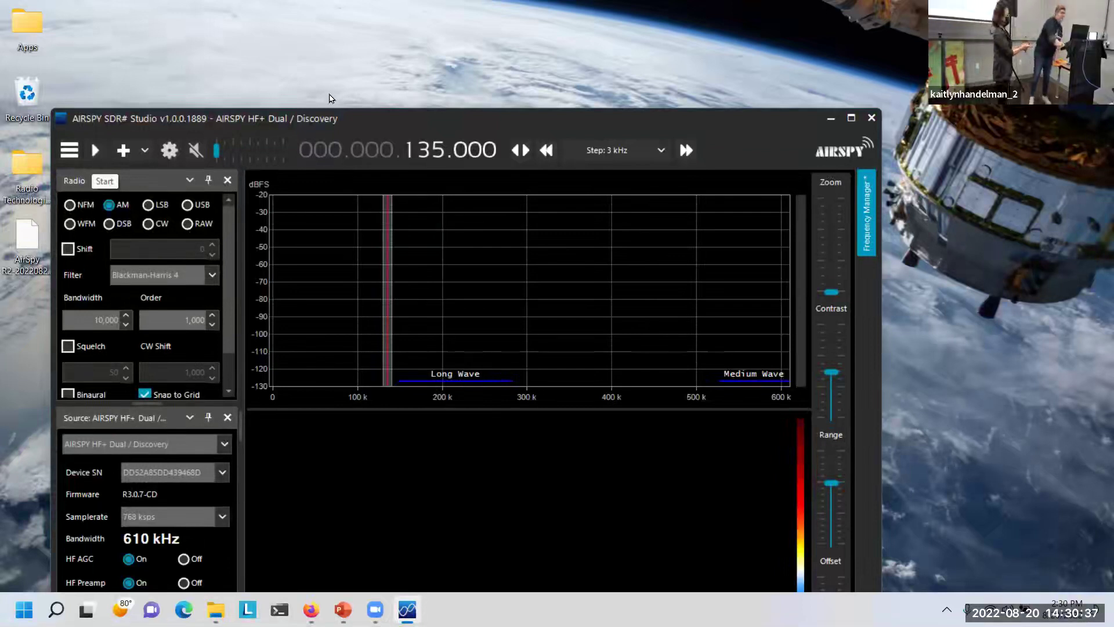
Start reception in the maximized window and tune to 123 kHz at the strong low-frequency peak.
{"action": "left_click", "coordinate": [851, 118]}
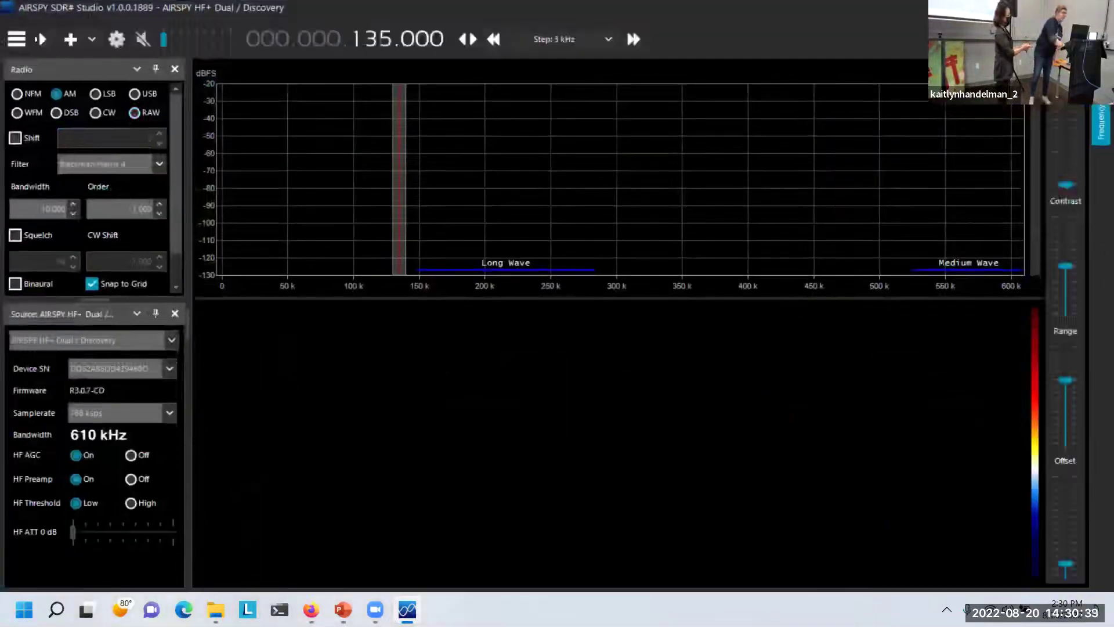
{"action": "left_click", "coordinate": [39, 41]}
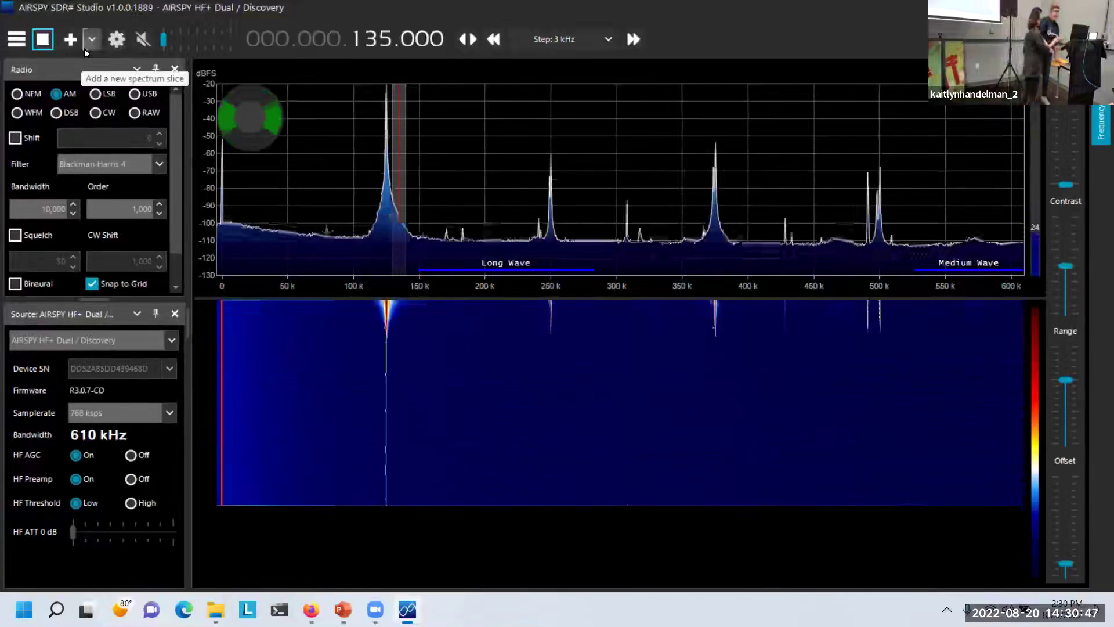
{"action": "left_click", "coordinate": [386, 193]}
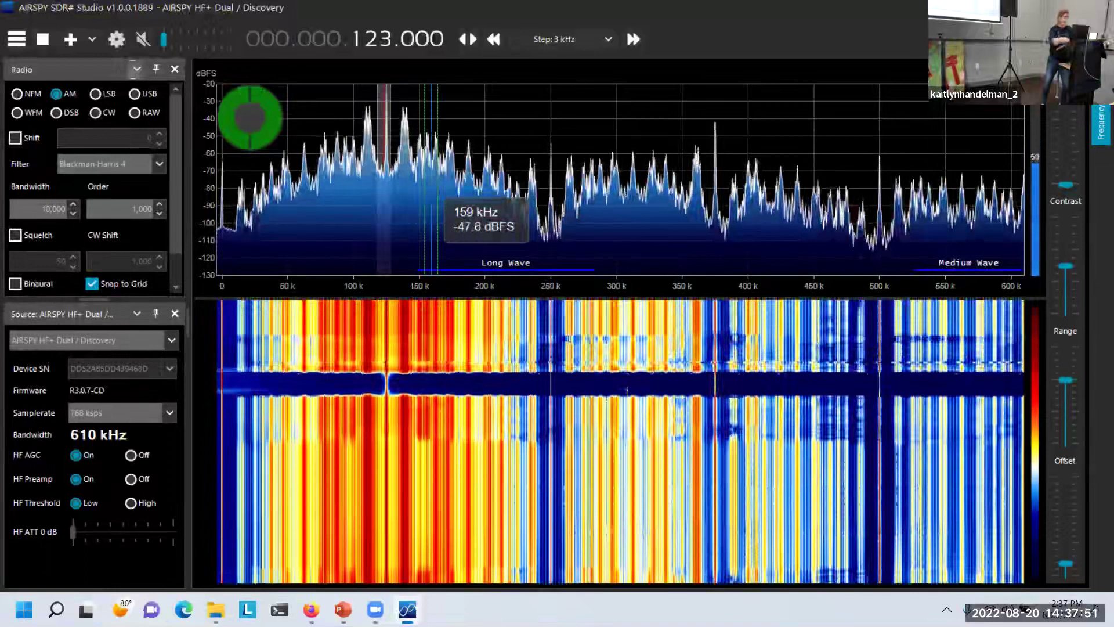
Stop reception and set the AIRSPY HF+ source's sample rate to 32 ksps.
{"action": "left_click", "coordinate": [43, 39]}
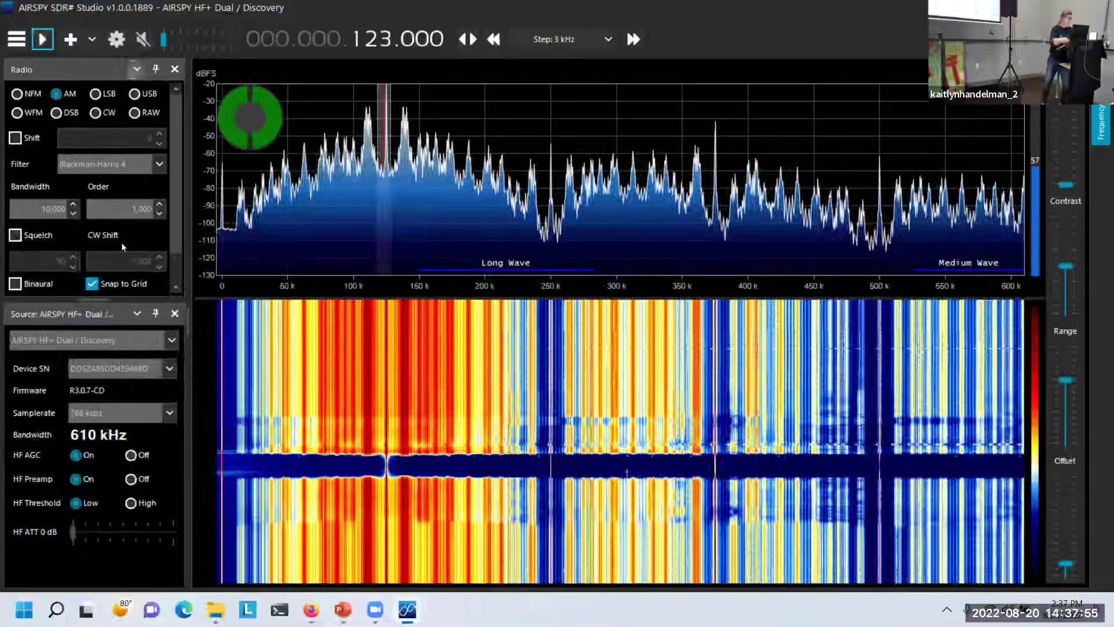
{"action": "left_click", "coordinate": [168, 409]}
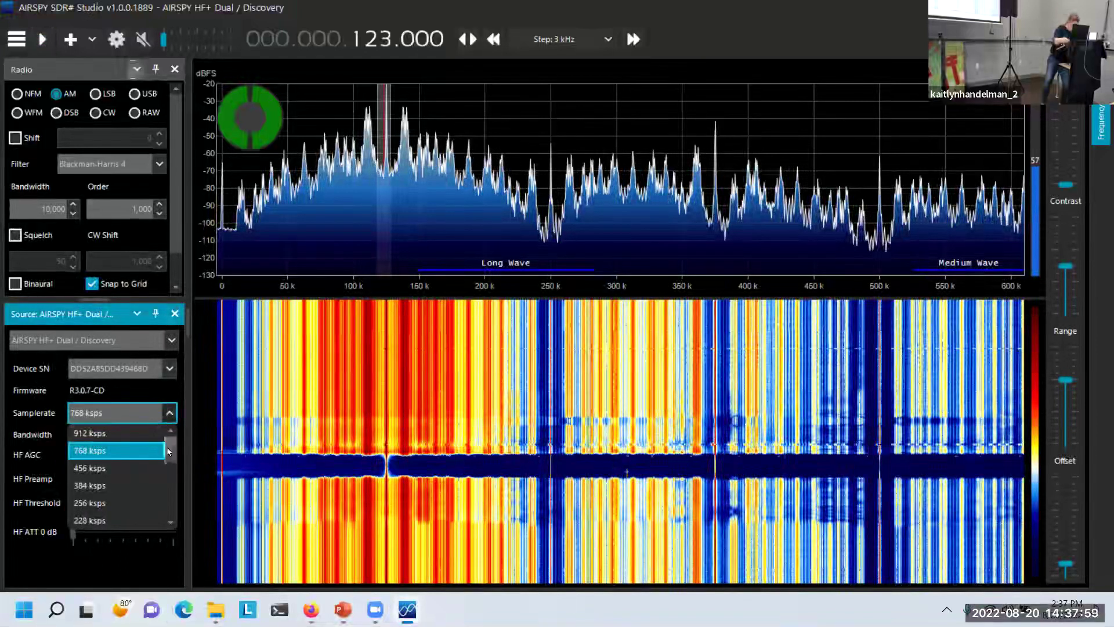
{"action": "scroll", "coordinate": [169, 448], "scroll_direction": "down", "scroll_amount": 4}
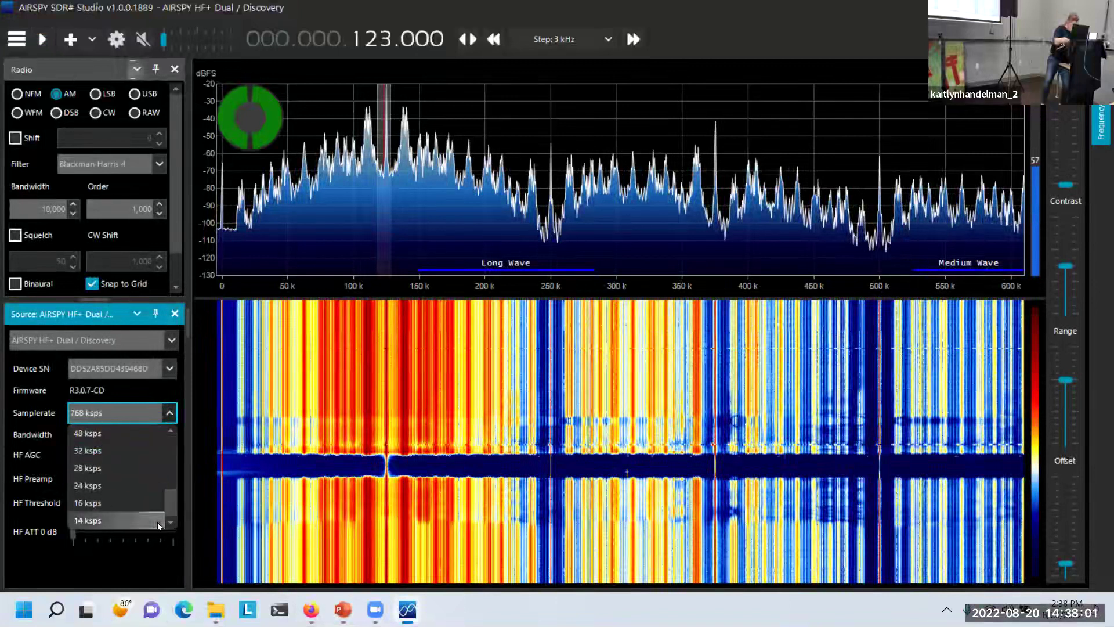
{"action": "left_click", "coordinate": [131, 456]}
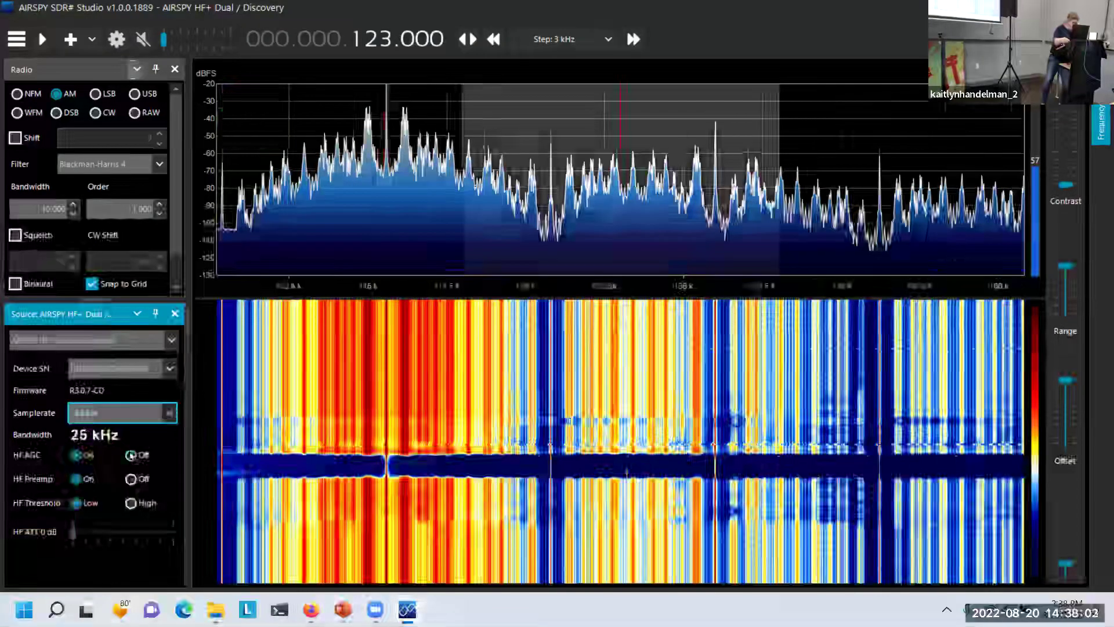
Start reception at the new sample rate and lower the tuned frequency to 3 kHz.
{"action": "left_click", "coordinate": [51, 43]}
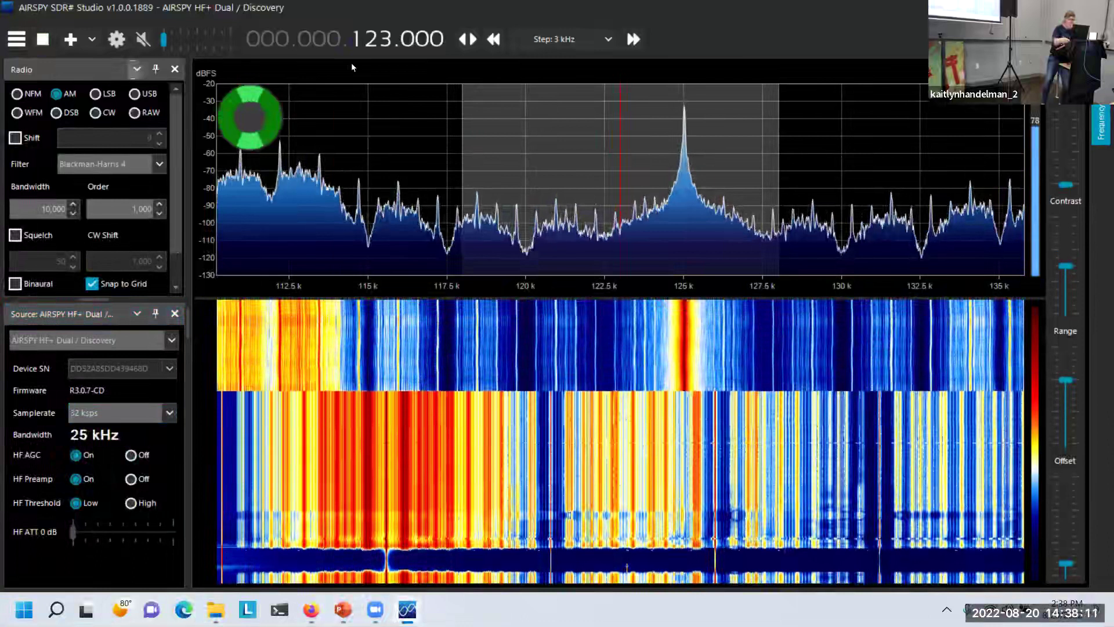
{"action": "key", "text": "Down"}
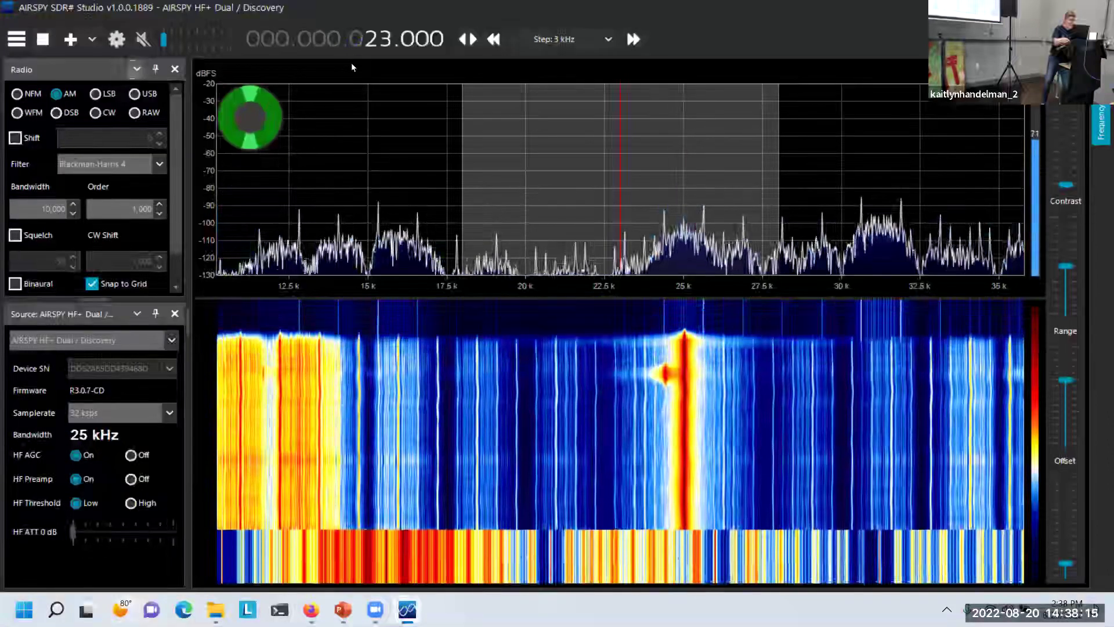
{"action": "key", "text": "Down"}
{"action": "key", "text": "Down"}
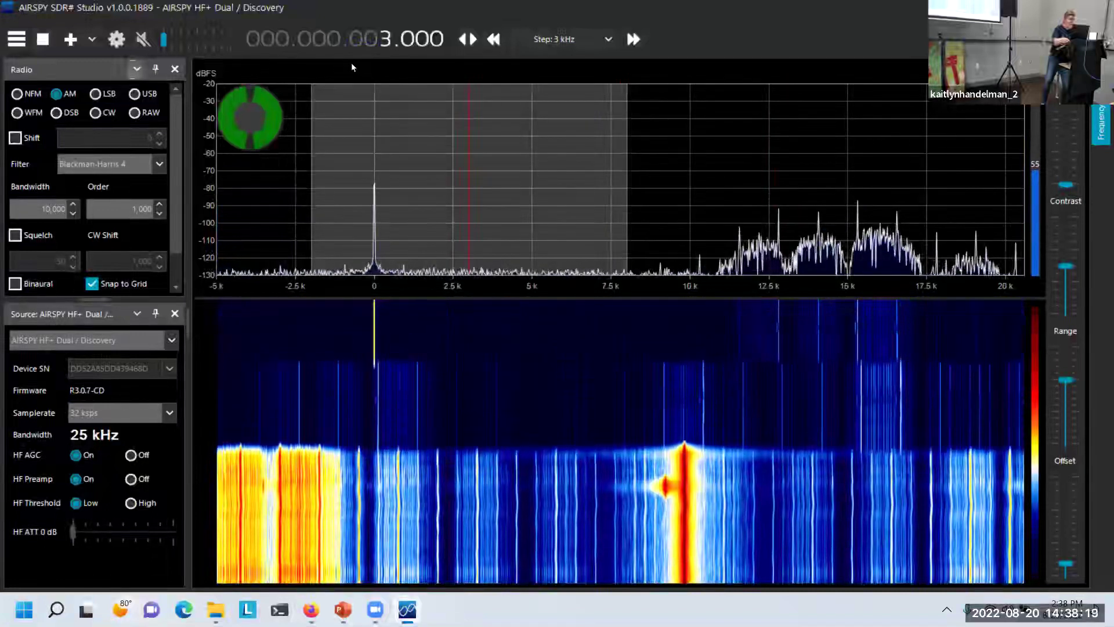
Restore the window to its smaller size, sweep the tuning between 10 and 25 kHz, and settle on 14 kHz with centered tuning.
{"action": "left_click_drag", "start_coordinate": [442, 7], "coordinate": [443, 119]}
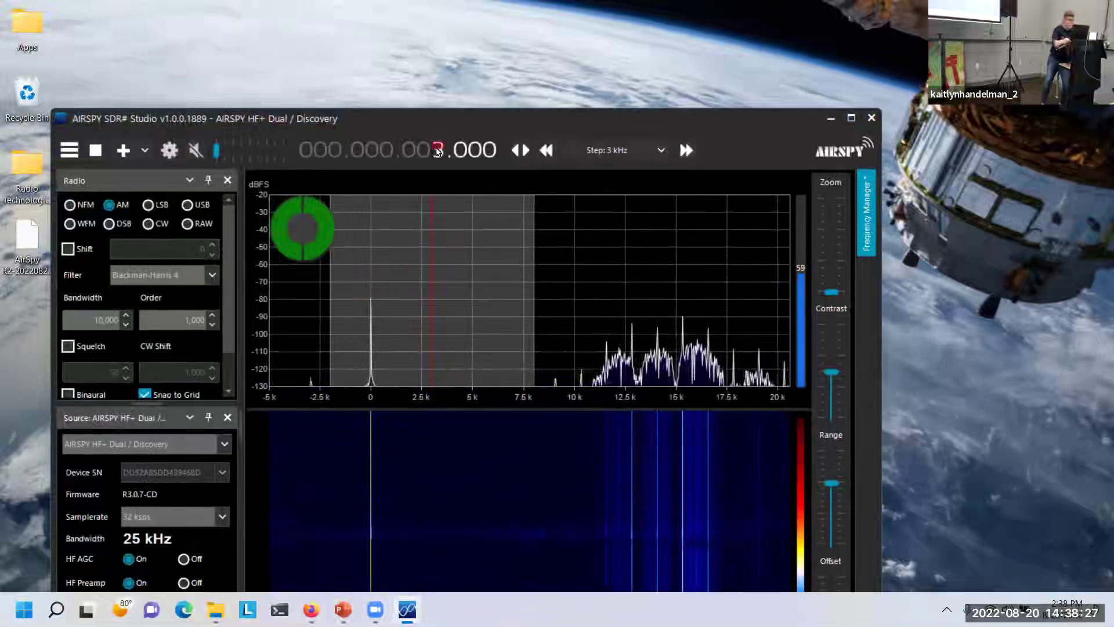
{"action": "scroll", "coordinate": [437, 152], "scroll_direction": "up", "scroll_amount": 5}
{"action": "scroll", "coordinate": [437, 152], "scroll_direction": "up", "scroll_amount": 10}
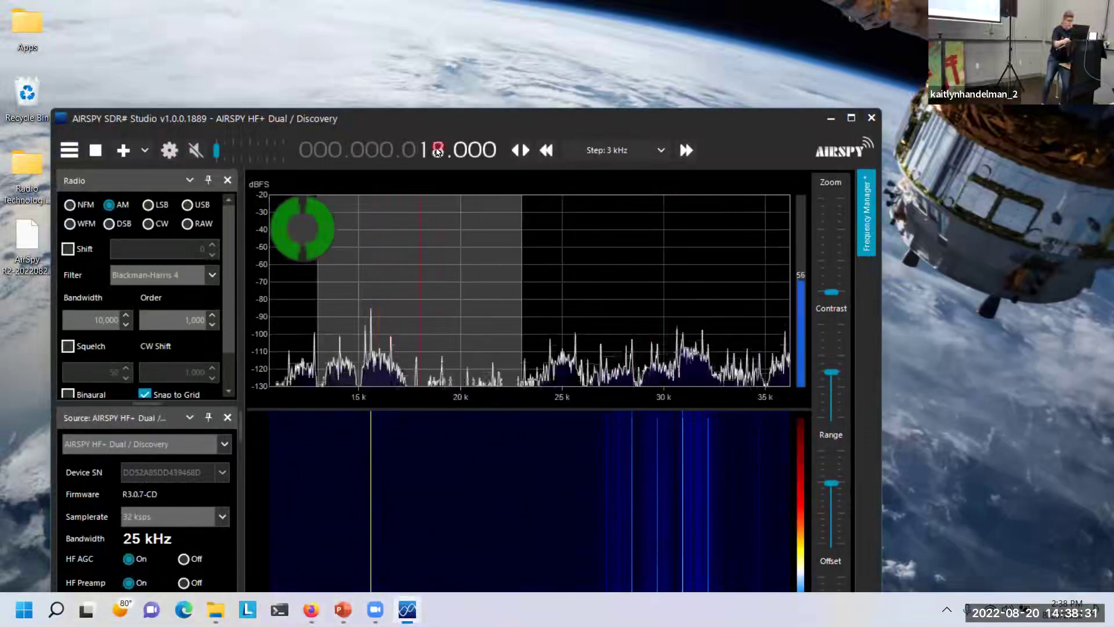
{"action": "scroll", "coordinate": [437, 152], "scroll_direction": "up", "scroll_amount": 2}
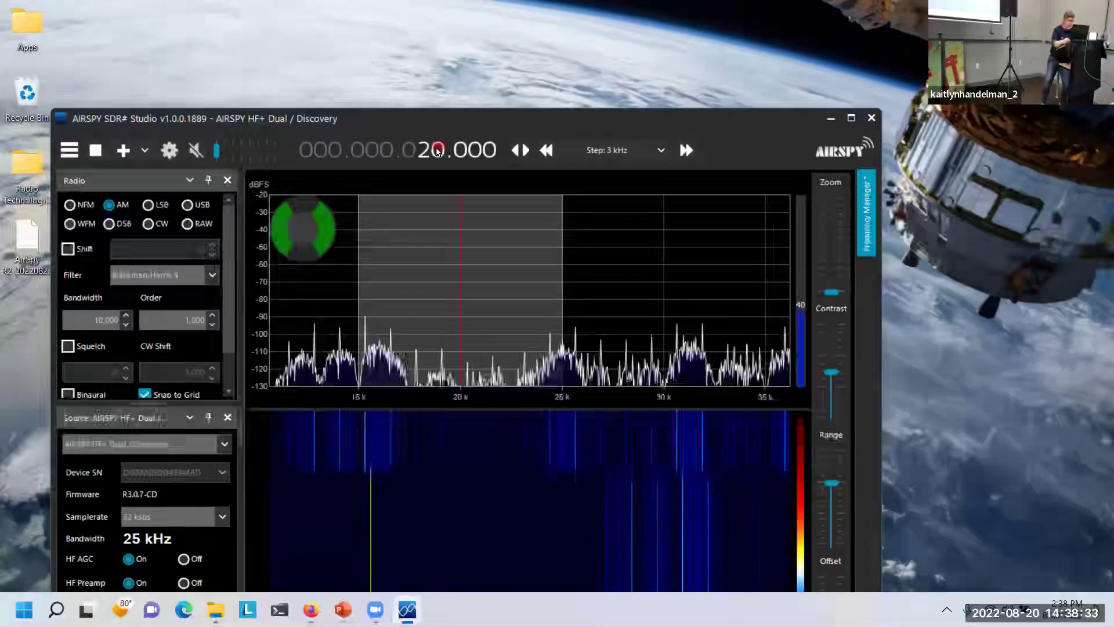
{"action": "scroll", "coordinate": [426, 158], "scroll_direction": "down", "scroll_amount": 1}
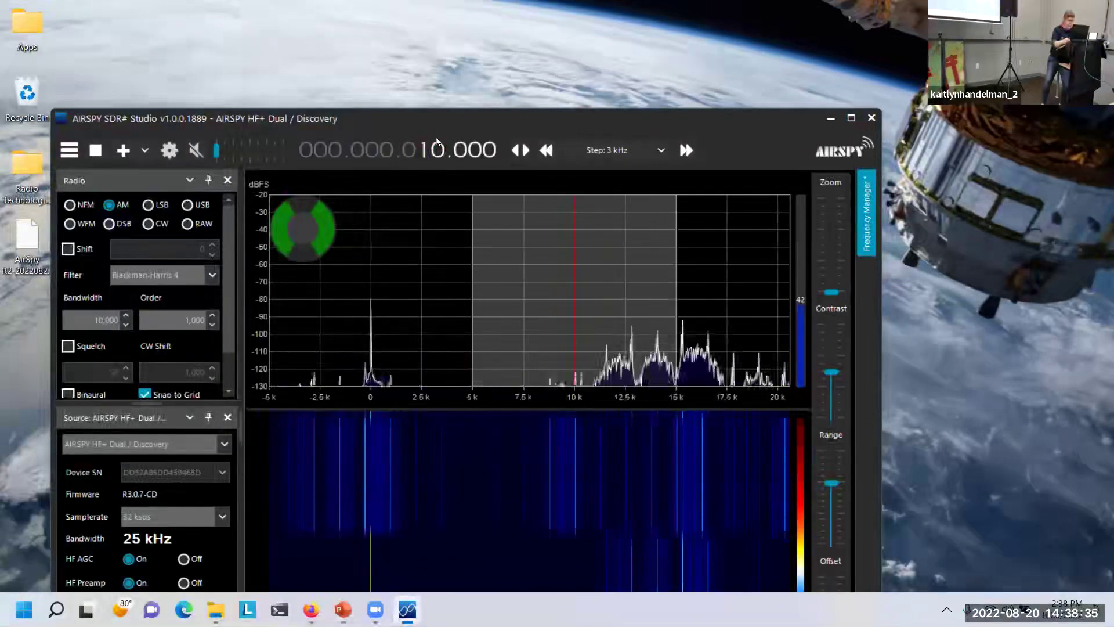
{"action": "scroll", "coordinate": [436, 152], "scroll_direction": "up", "scroll_amount": 8}
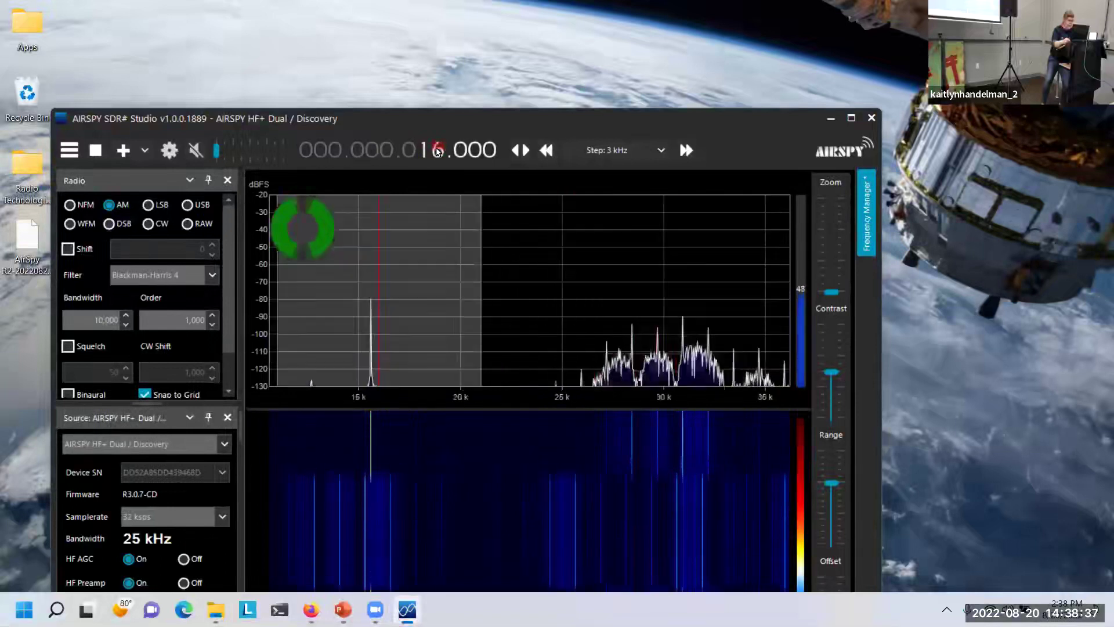
{"action": "scroll", "coordinate": [437, 152], "scroll_direction": "up", "scroll_amount": 7}
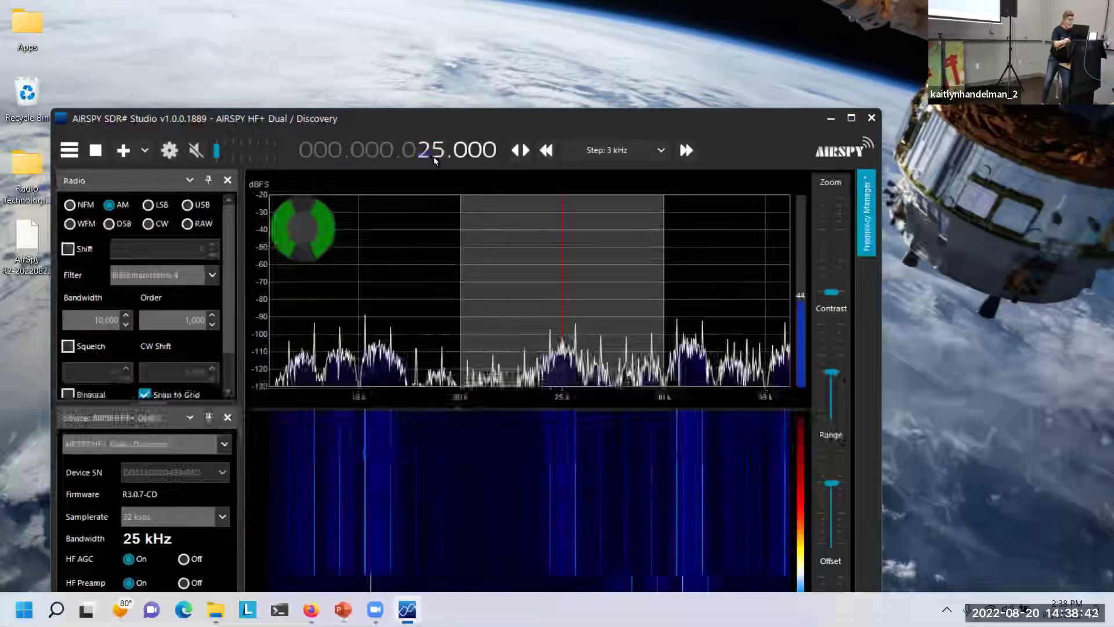
{"action": "scroll", "coordinate": [435, 157], "scroll_direction": "down", "scroll_amount": 2}
{"action": "scroll", "coordinate": [434, 152], "scroll_direction": "down", "scroll_amount": 8}
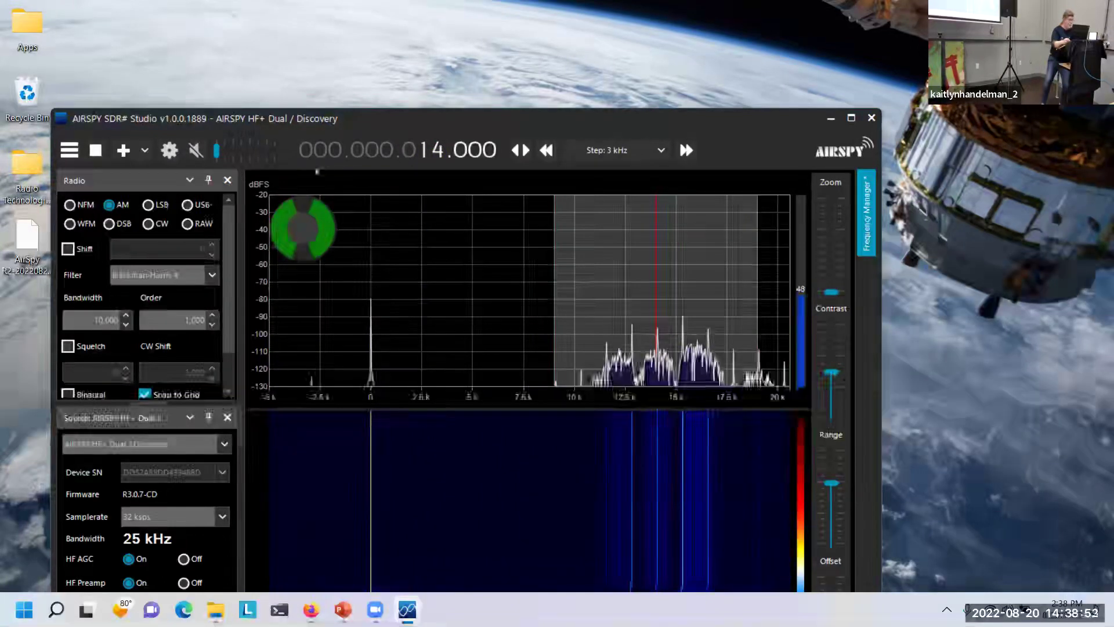
{"action": "left_click", "coordinate": [520, 151]}
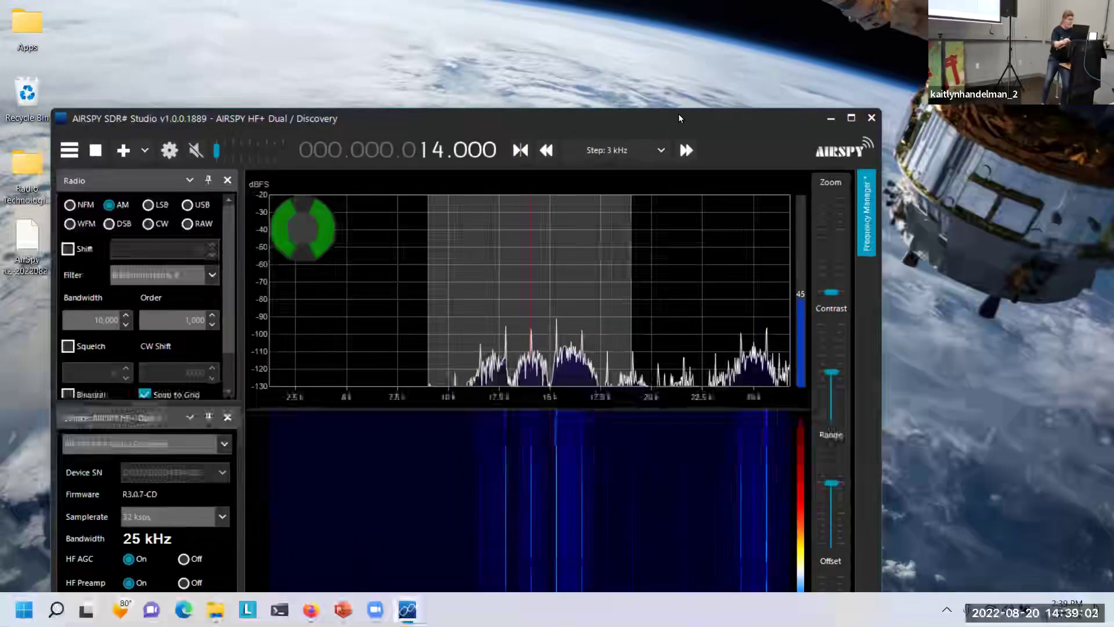
Move the receiver window higher on the desktop and close the Frequency Manager panel.
{"action": "left_click_drag", "start_coordinate": [679, 118], "coordinate": [778, 76]}
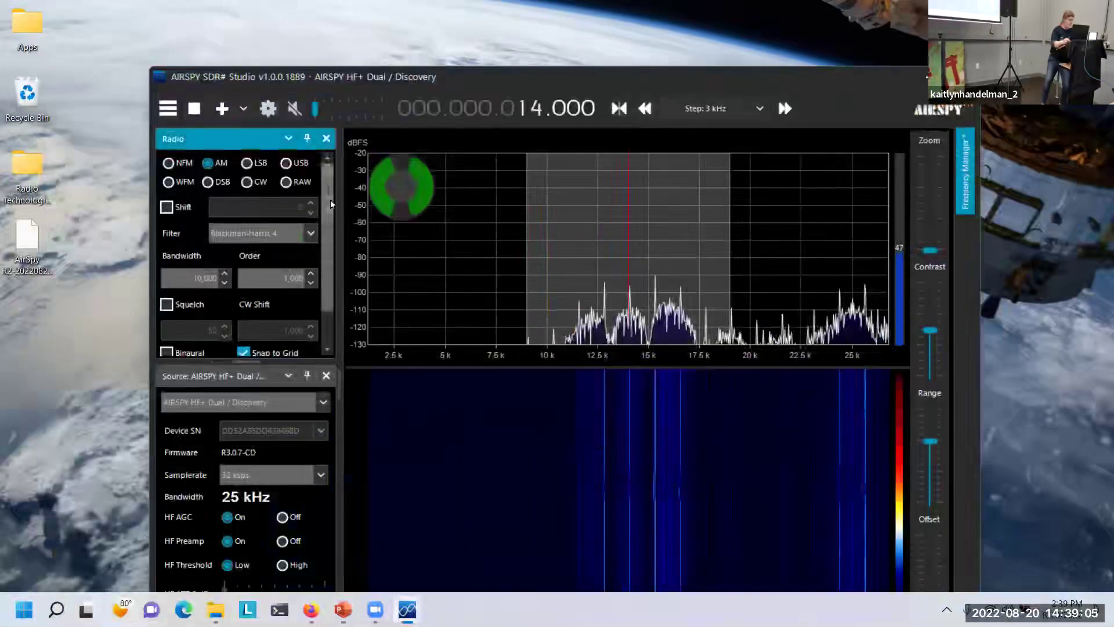
{"action": "left_click_drag", "start_coordinate": [324, 166], "coordinate": [324, 195]}
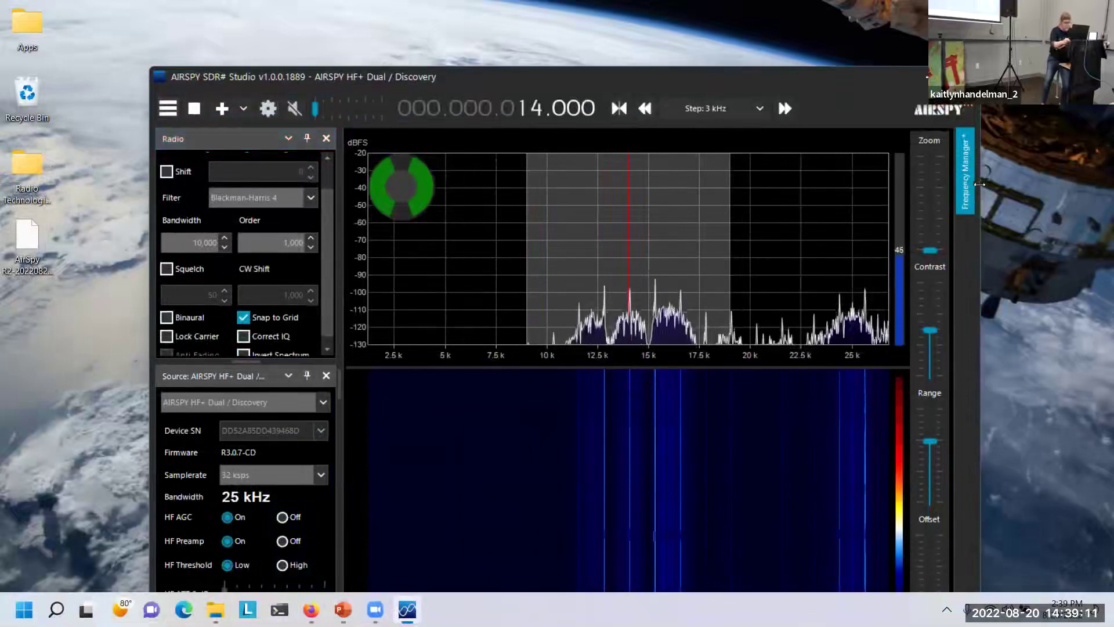
{"action": "mouse_move", "coordinate": [966, 192]}
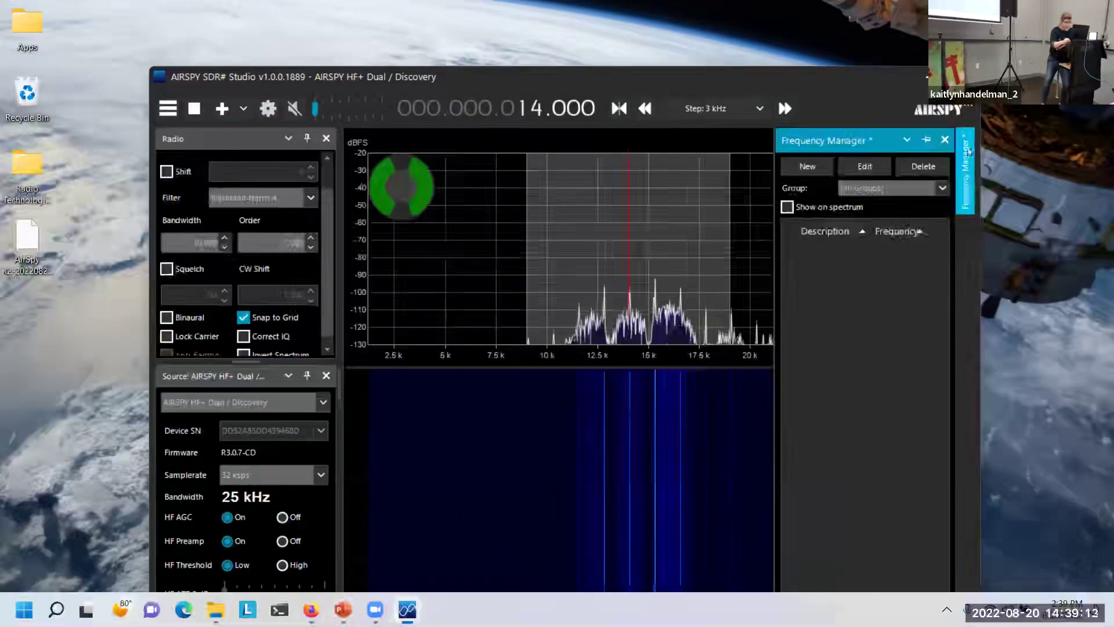
{"action": "left_click", "coordinate": [944, 141]}
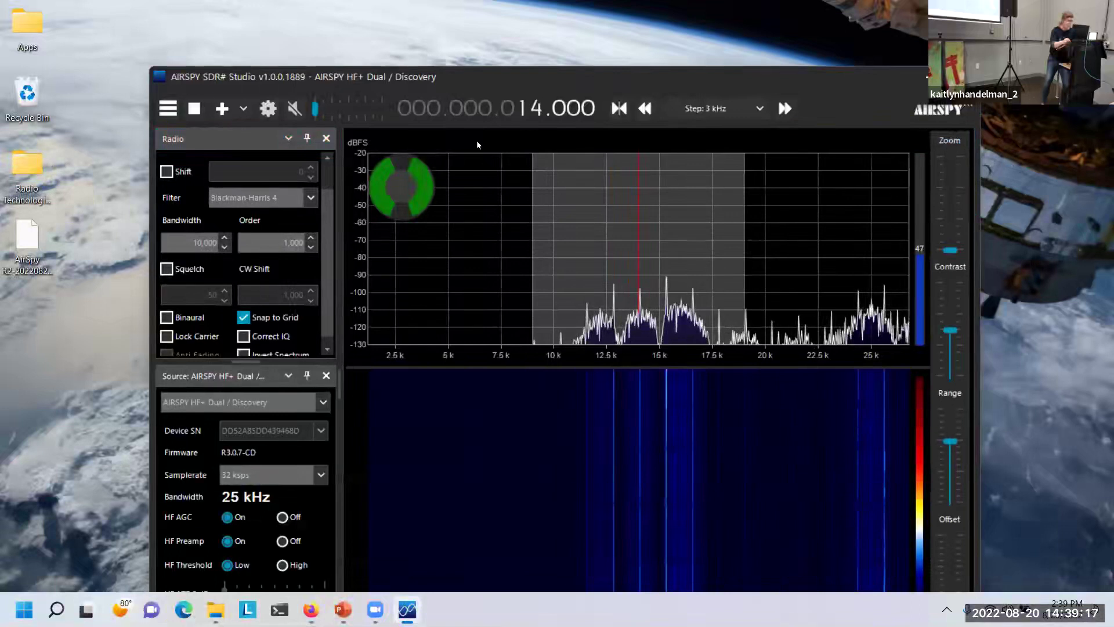
Look through the Radio settings and the full list of available panels and plugins for a recording tool.
{"action": "left_click", "coordinate": [165, 114]}
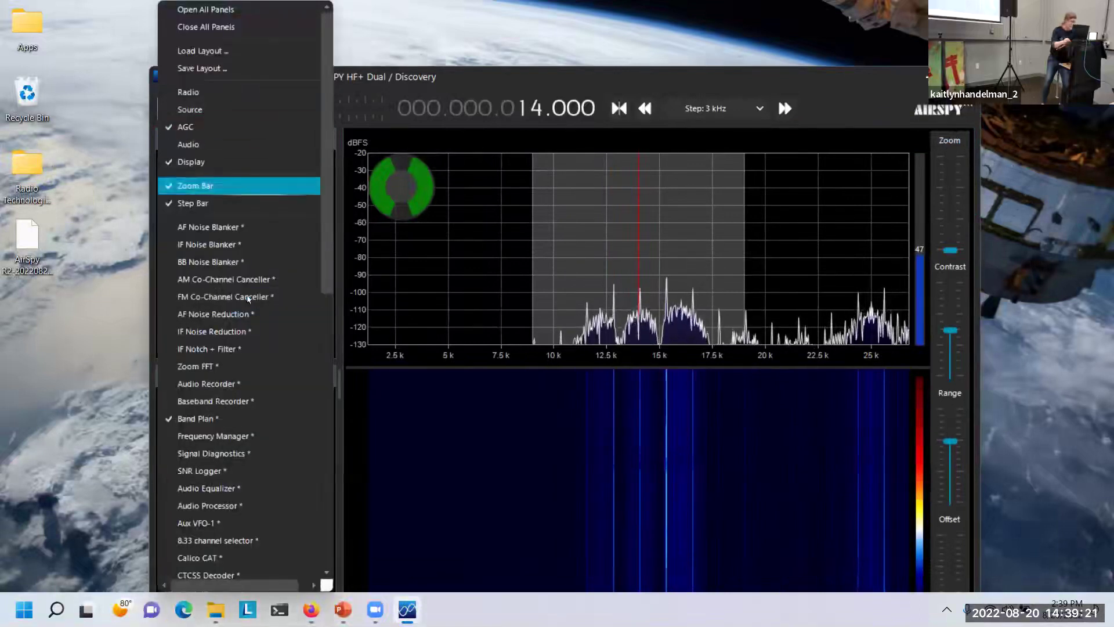
{"action": "scroll", "coordinate": [244, 304], "scroll_direction": "down", "scroll_amount": 10}
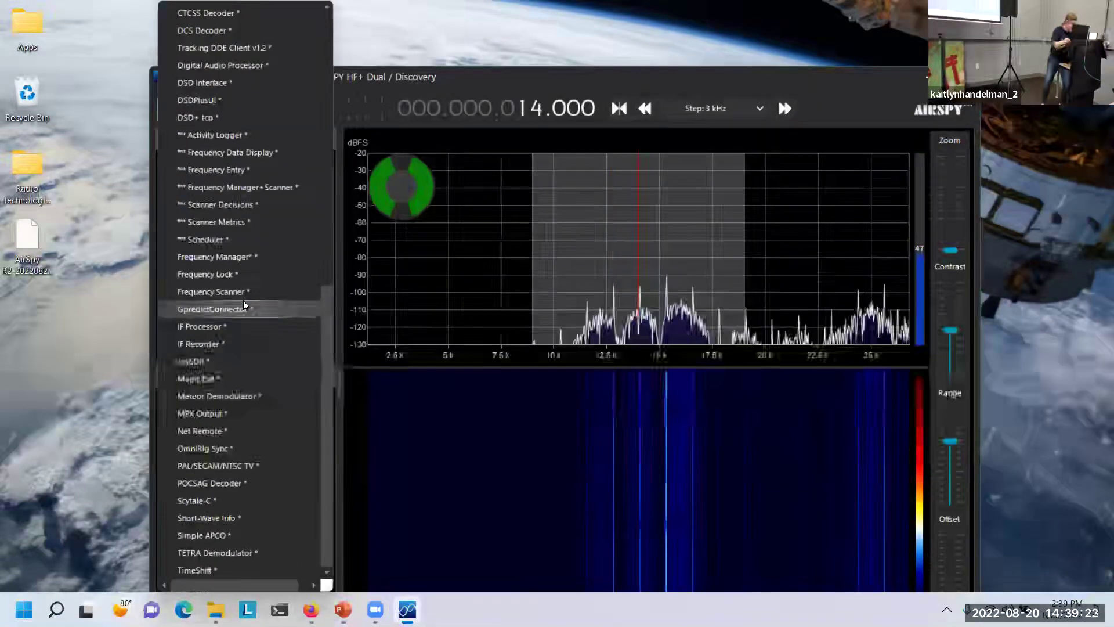
{"action": "scroll", "coordinate": [244, 304], "scroll_direction": "up", "scroll_amount": 7}
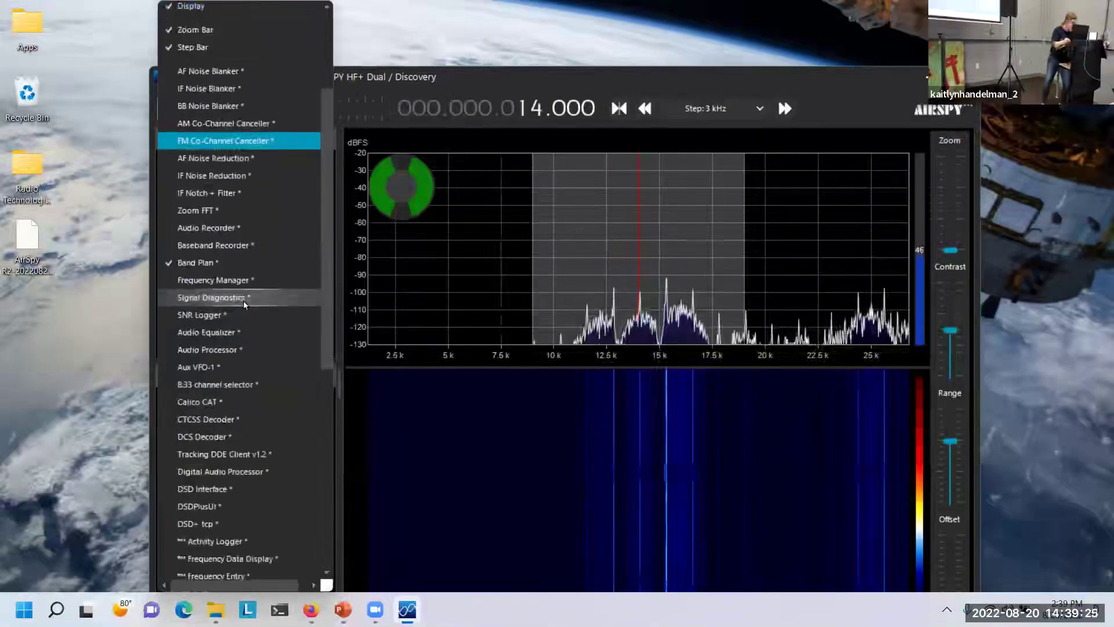
{"action": "scroll", "coordinate": [243, 304], "scroll_direction": "up", "scroll_amount": 4}
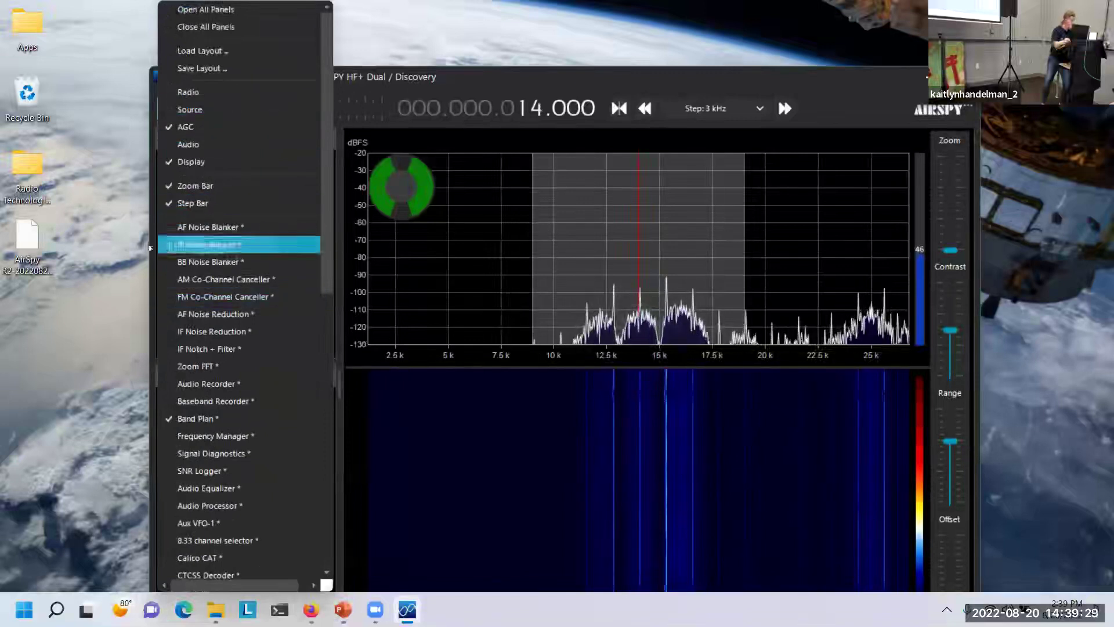
{"action": "left_click", "coordinate": [111, 260]}
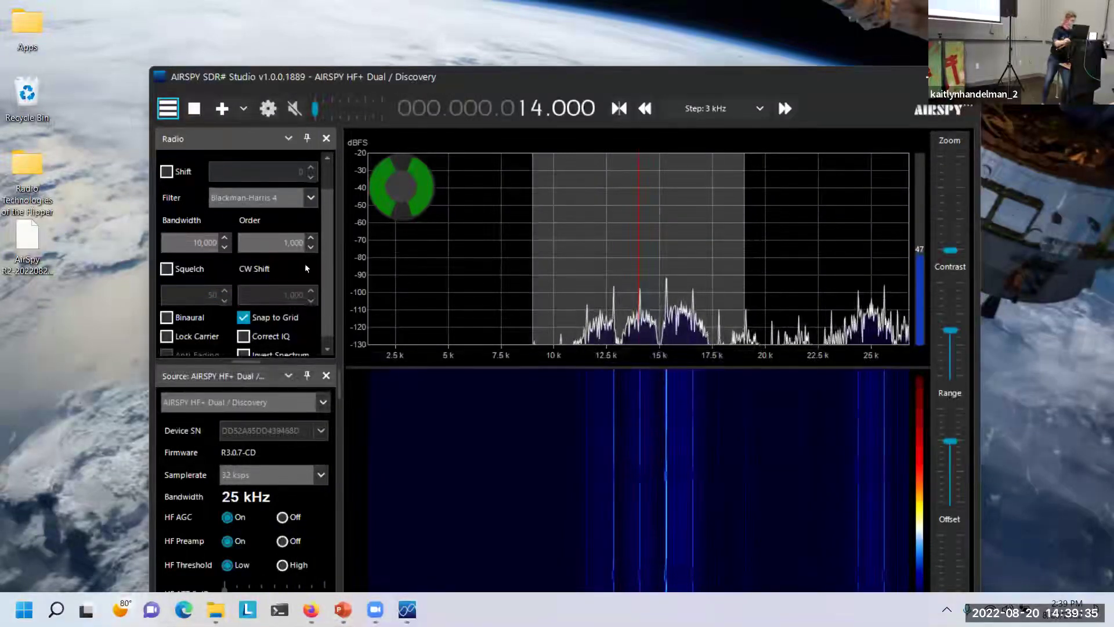
{"action": "left_click", "coordinate": [328, 262]}
{"action": "scroll", "coordinate": [335, 253], "scroll_direction": "up", "scroll_amount": 1}
{"action": "scroll", "coordinate": [334, 253], "scroll_direction": "up", "scroll_amount": 1}
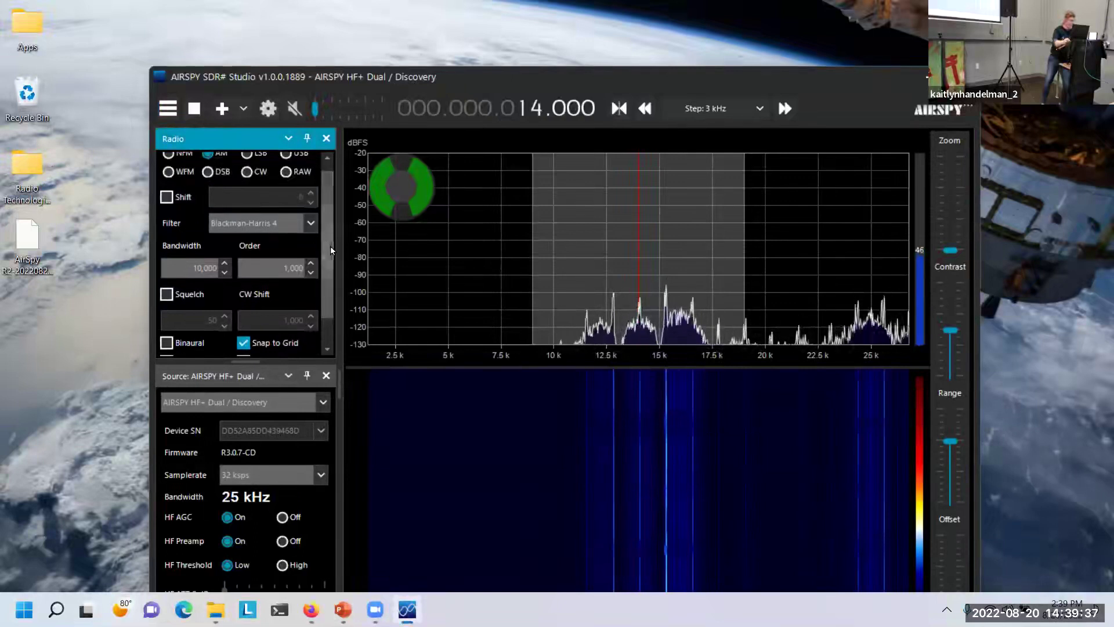
{"action": "left_click", "coordinate": [167, 110]}
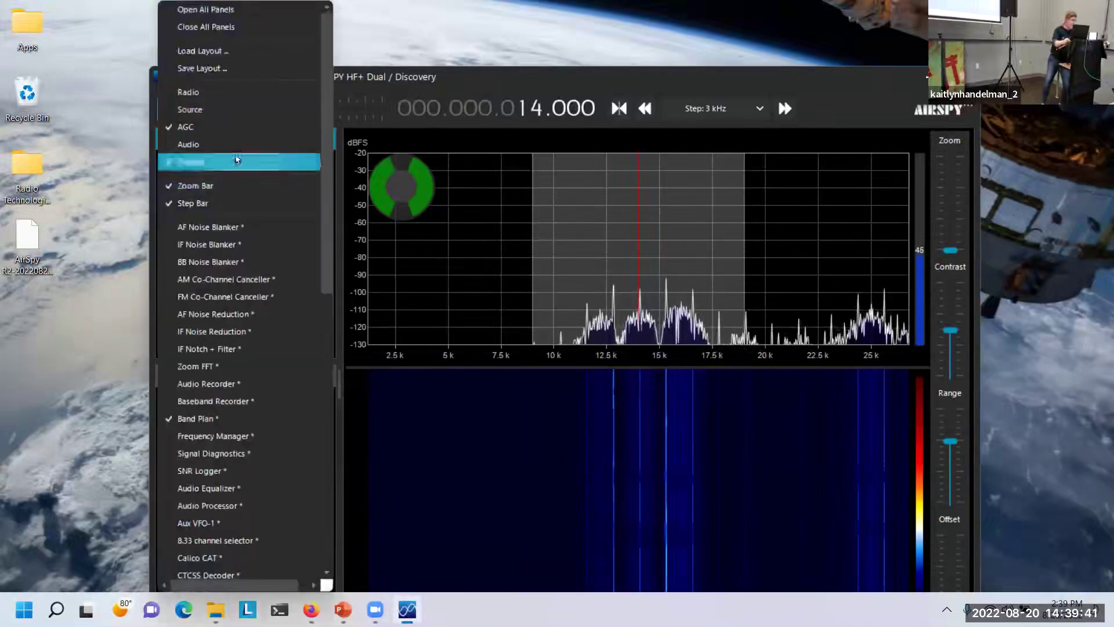
{"action": "scroll", "coordinate": [259, 247], "scroll_direction": "down", "scroll_amount": 10}
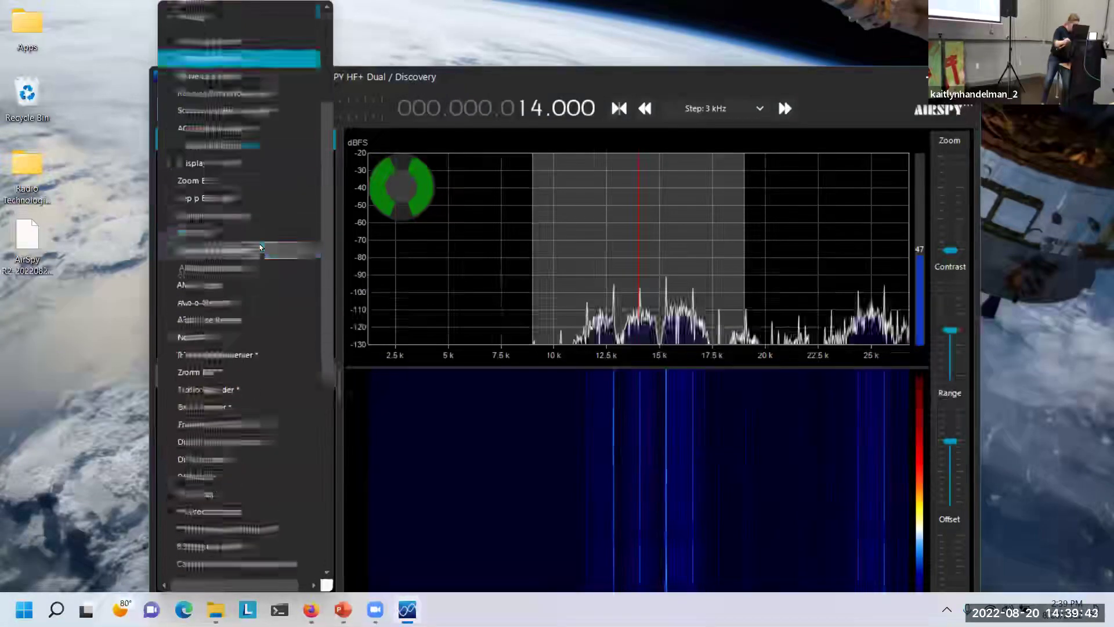
{"action": "scroll", "coordinate": [259, 246], "scroll_direction": "down", "scroll_amount": 1}
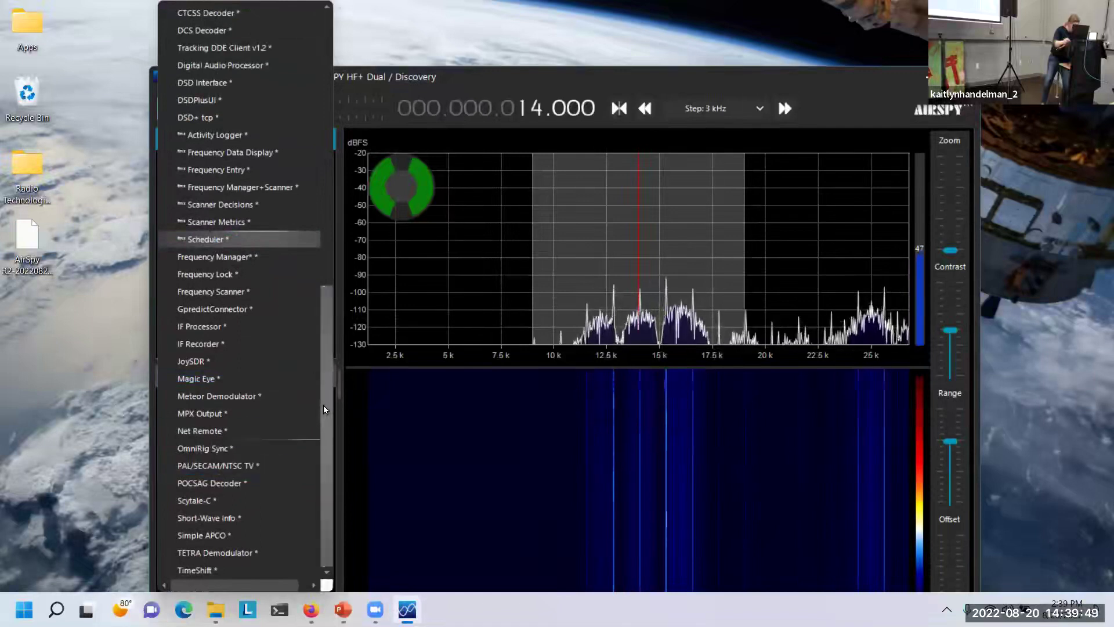
{"action": "left_click_drag", "start_coordinate": [324, 410], "coordinate": [319, 109]}
{"action": "left_click", "coordinate": [319, 109]}
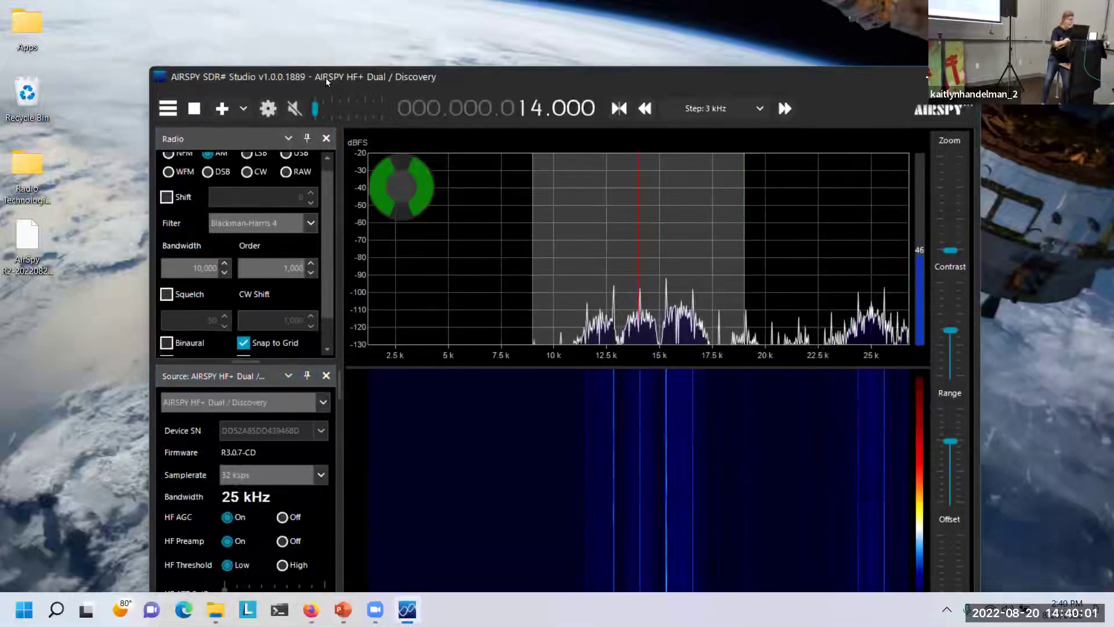
Open the Baseband Recorder panel in the repositioned window and make a baseband recording with the receiver tuned to 14 kHz.
{"action": "left_click_drag", "start_coordinate": [329, 81], "coordinate": [210, 18]}
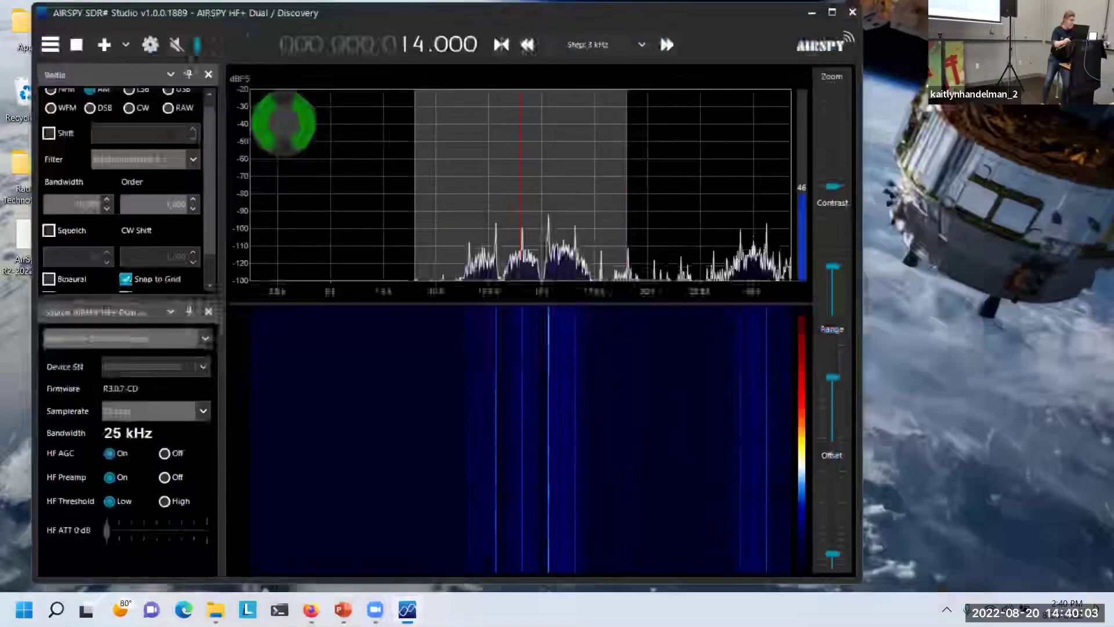
{"action": "left_click", "coordinate": [121, 51]}
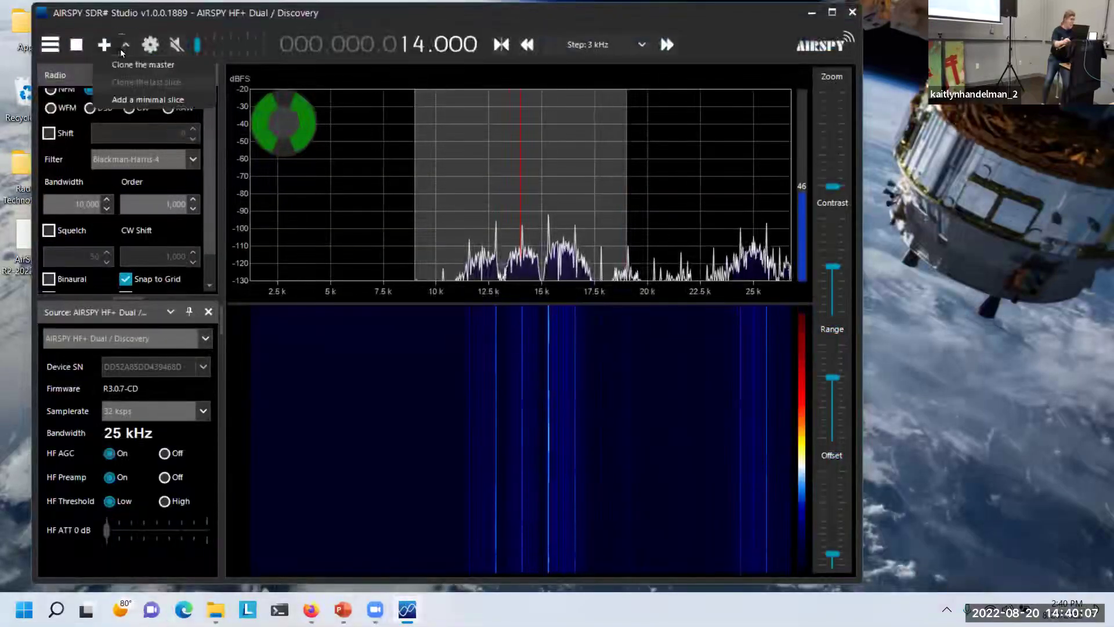
{"action": "left_click", "coordinate": [50, 45]}
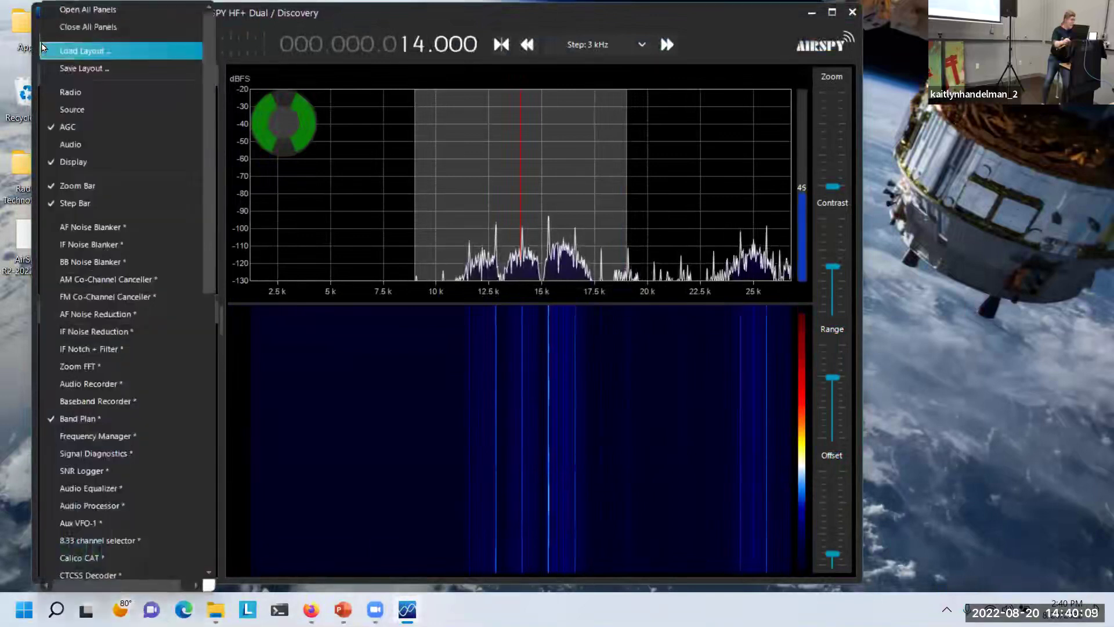
{"action": "scroll", "coordinate": [112, 148], "scroll_direction": "down", "scroll_amount": 6}
{"action": "scroll", "coordinate": [112, 149], "scroll_direction": "up", "scroll_amount": 1}
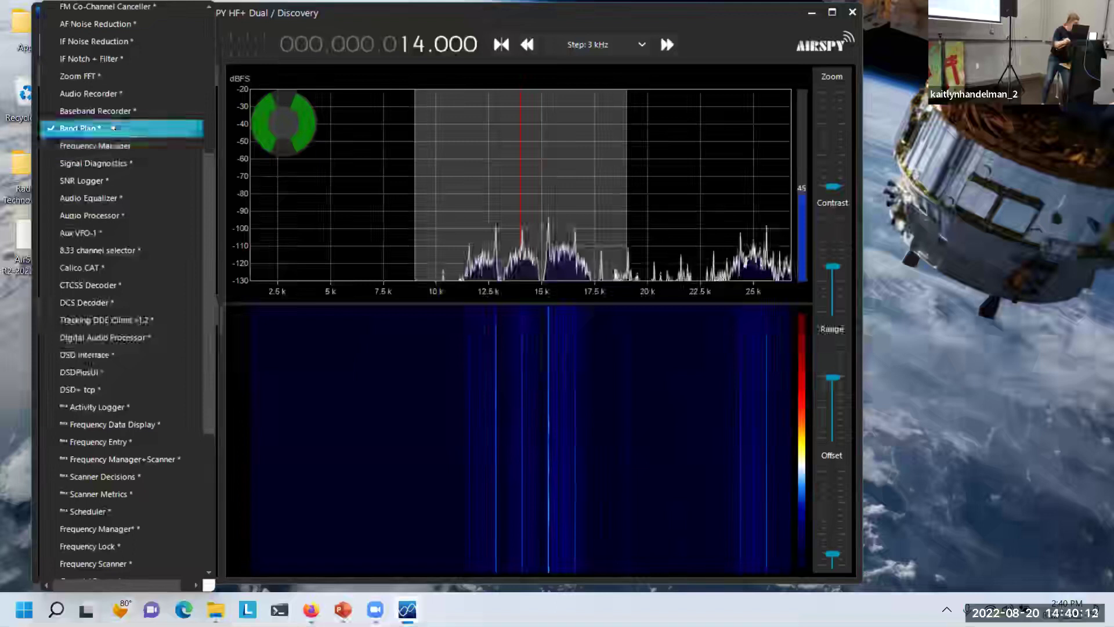
{"action": "left_click", "coordinate": [113, 118]}
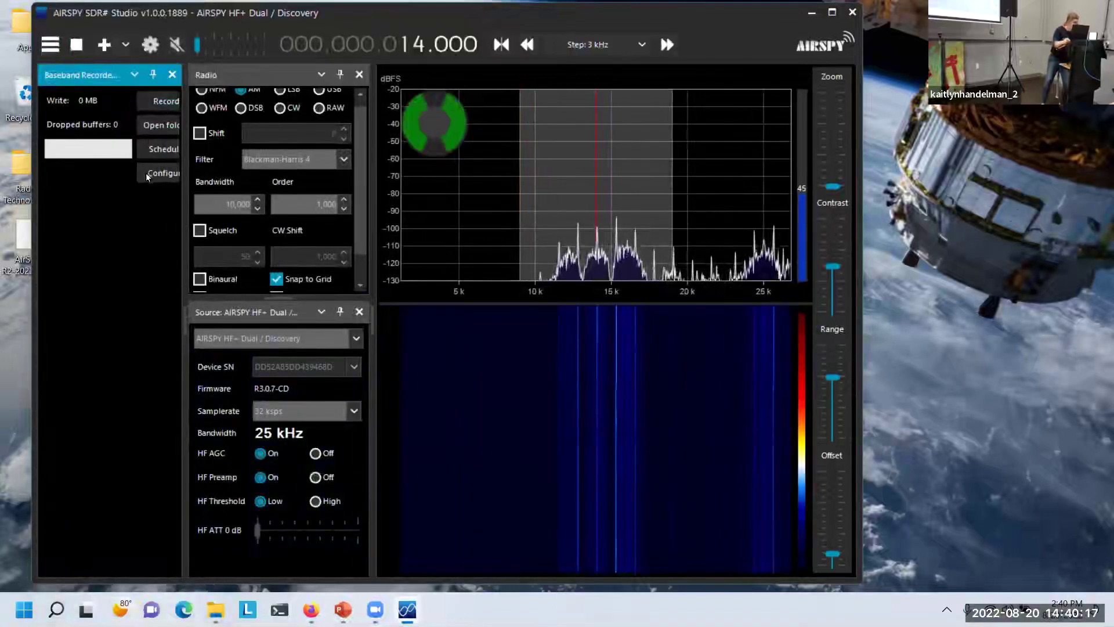
{"action": "left_click", "coordinate": [148, 97]}
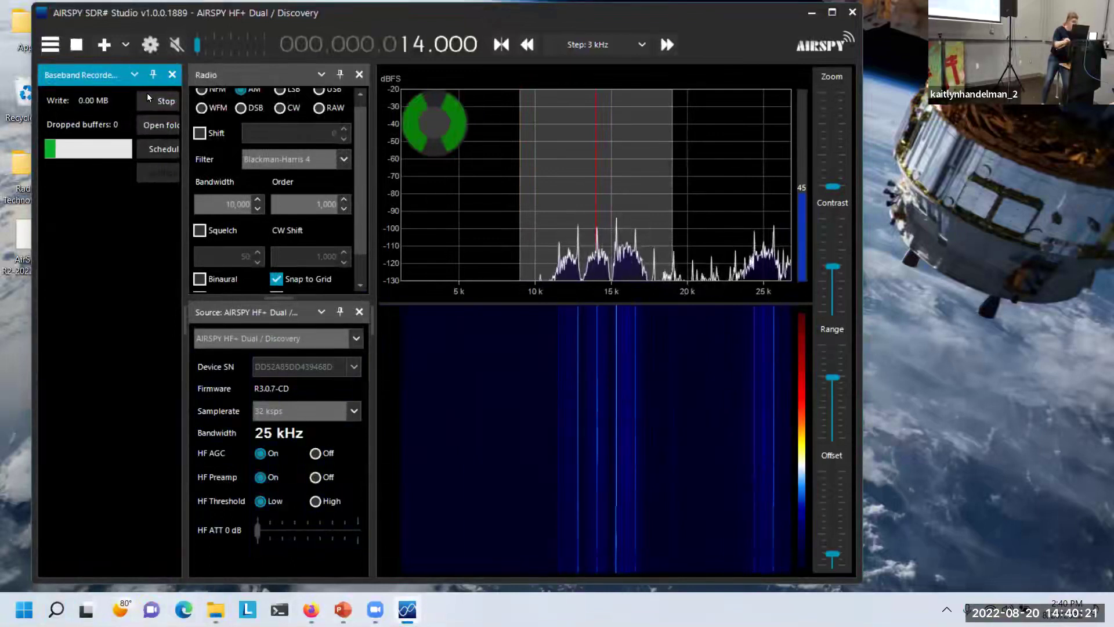
{"action": "left_click", "coordinate": [152, 99]}
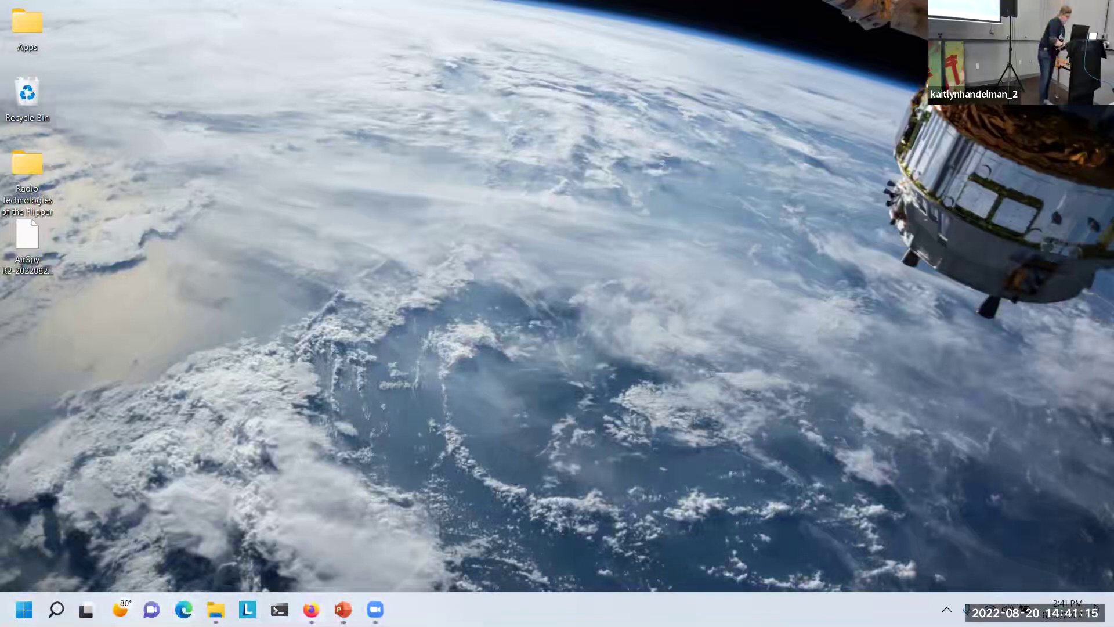
Switch to the Radio Technologies.pptx presentation in PowerPoint and go to slide 28, "Common Types of 125 kHz Cards".
{"action": "left_click", "coordinate": [343, 609]}
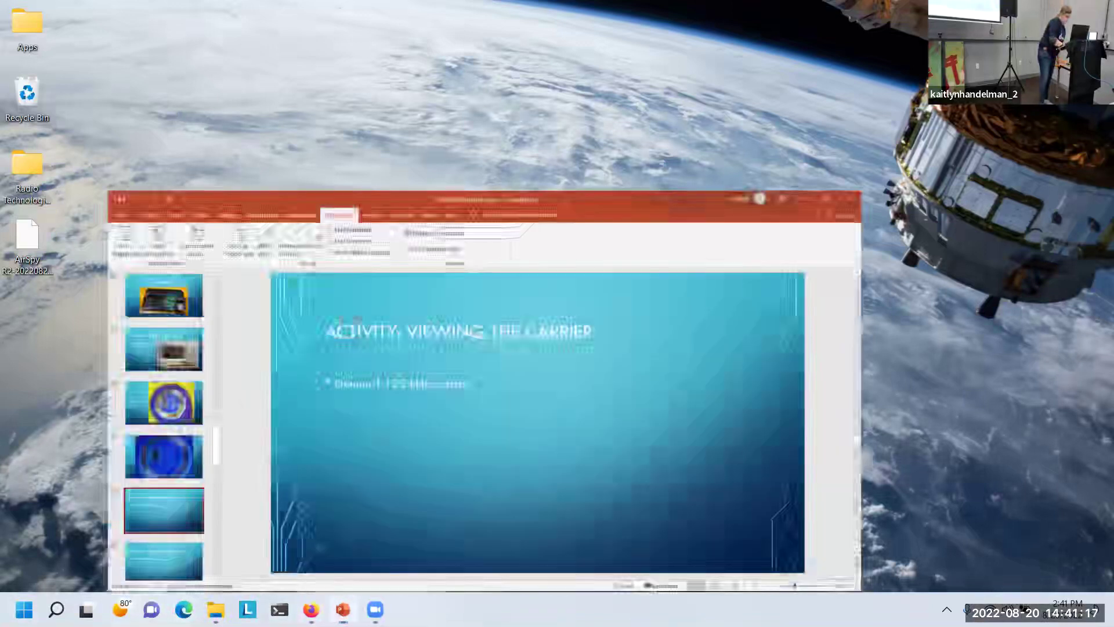
{"action": "left_click", "coordinate": [81, 533]}
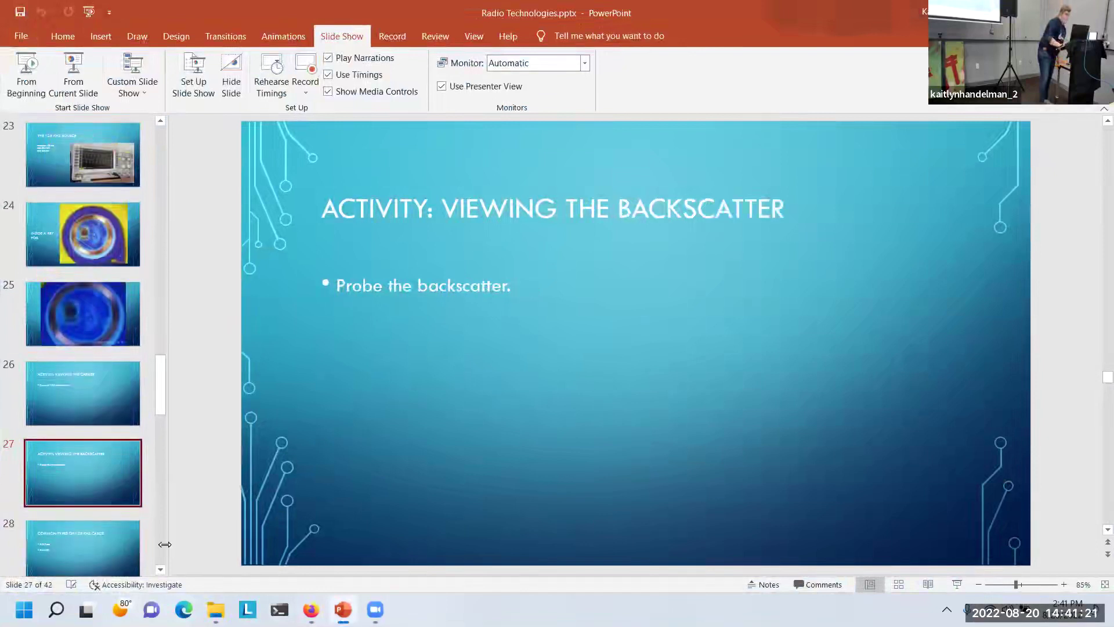
{"action": "key", "text": "Down"}
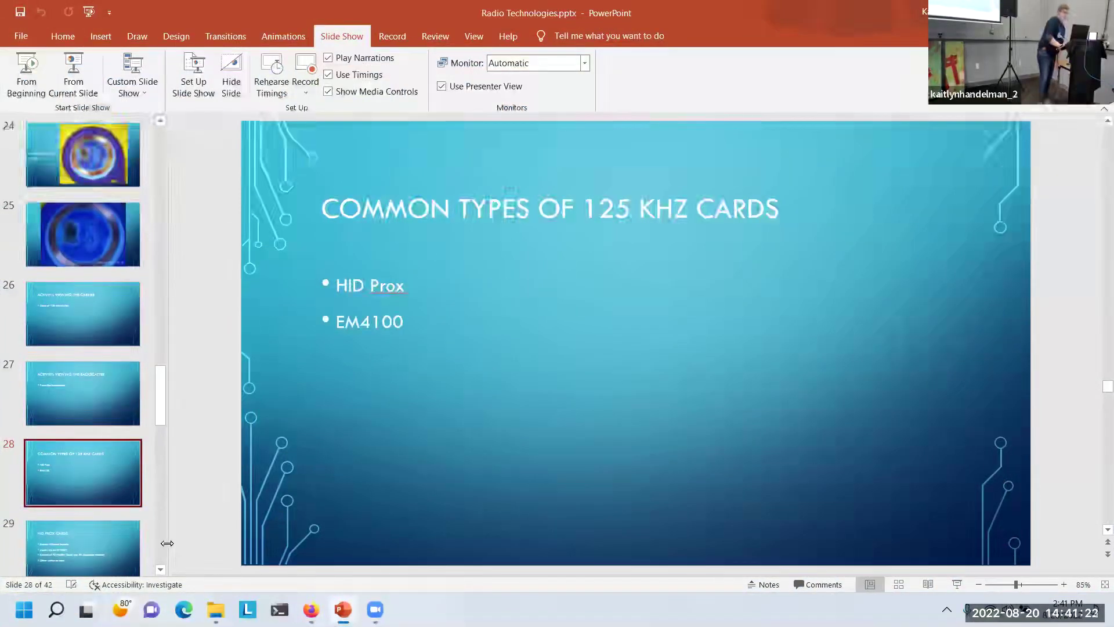